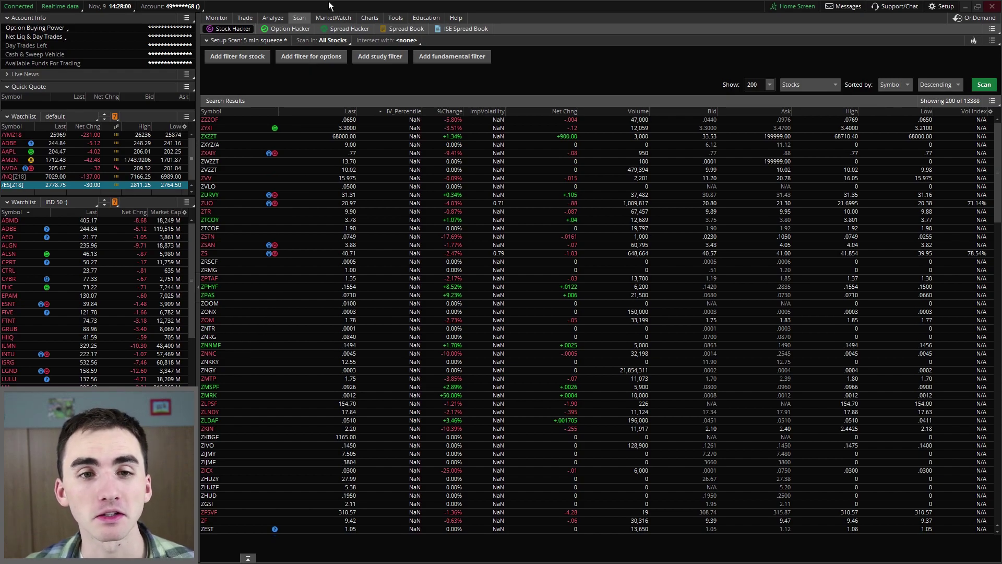
Return to the scanner and browse the scan menu's Load scan query > Public prebuilt scans.
{"action": "left_click", "coordinate": [285, 19]}
{"action": "left_click", "coordinate": [291, 17]}
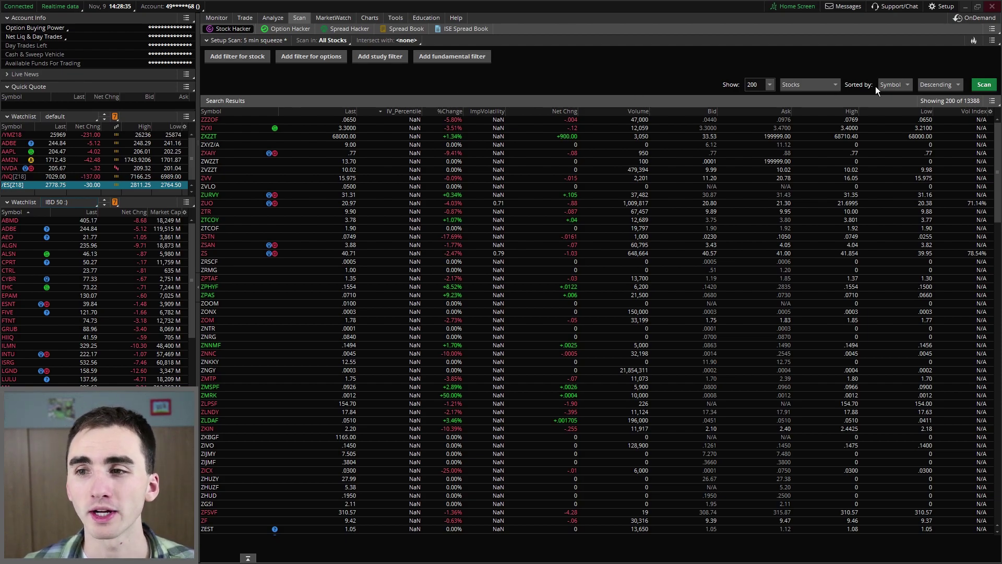
{"action": "left_click", "coordinate": [992, 41]}
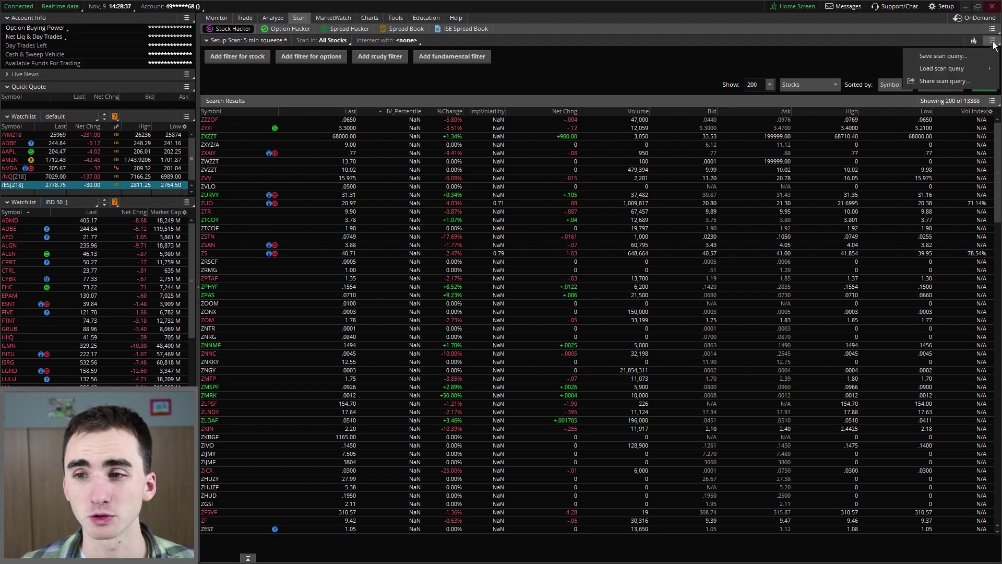
{"action": "mouse_move", "coordinate": [959, 70]}
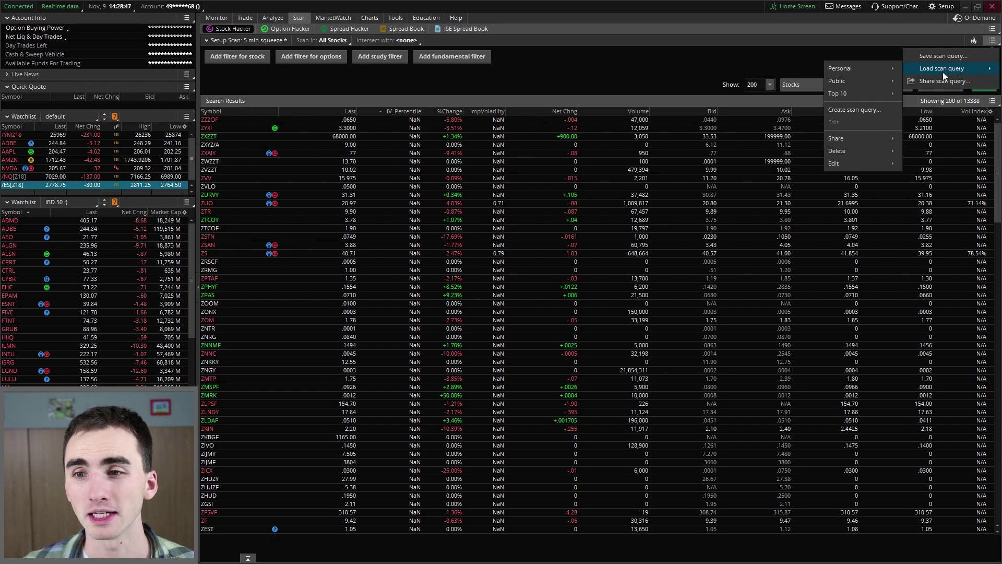
{"action": "mouse_move", "coordinate": [900, 66]}
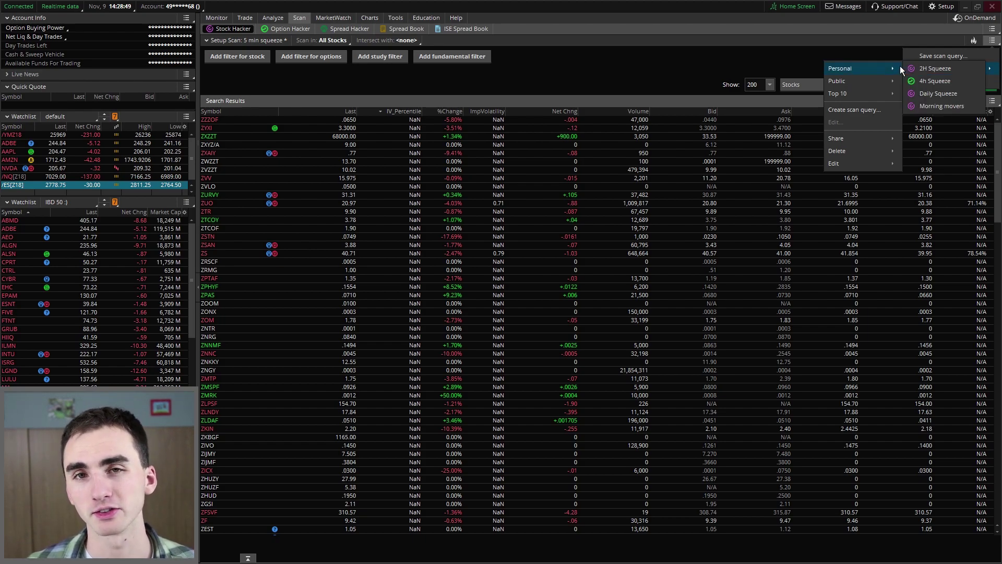
{"action": "mouse_move", "coordinate": [870, 83]}
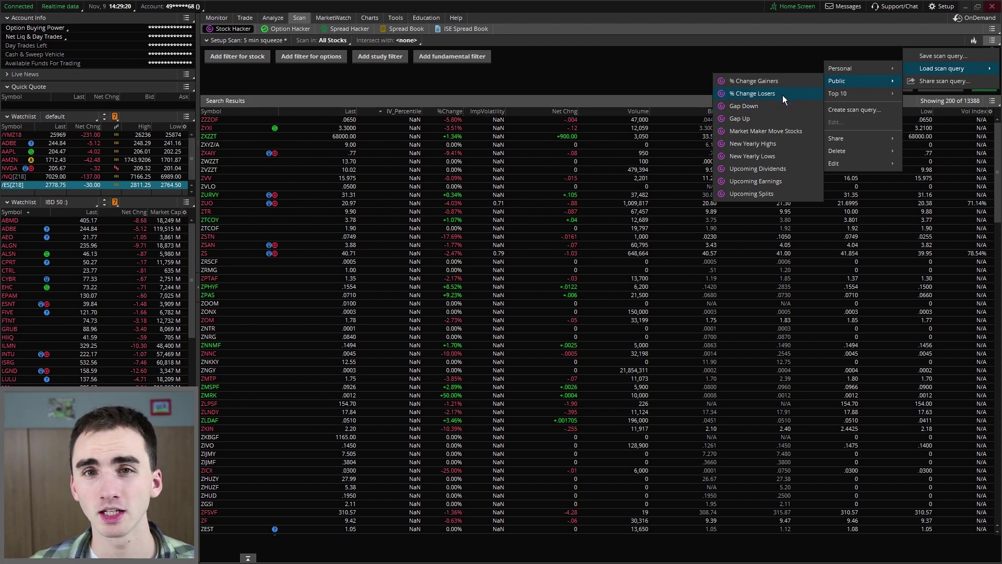
{"action": "mouse_move", "coordinate": [852, 100]}
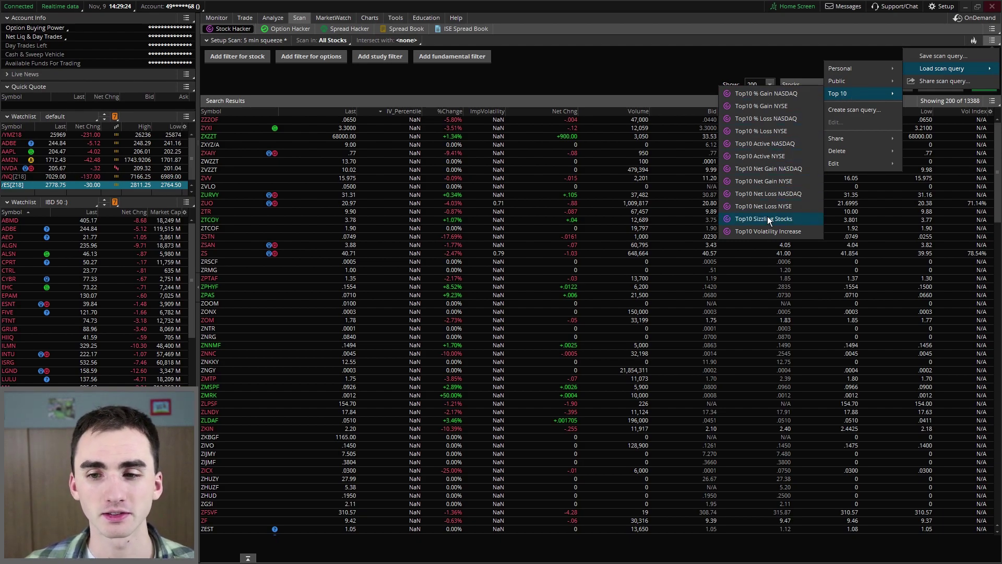
{"action": "mouse_move", "coordinate": [831, 81]}
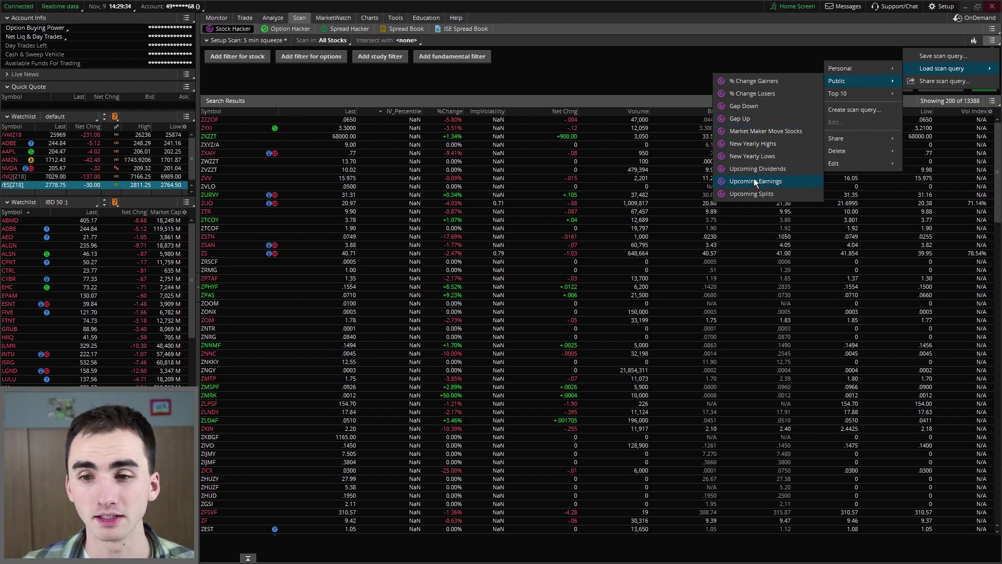
Load the public Gap Up scan, run it for 531 matches, and sort by %Change descending.
{"action": "left_click", "coordinate": [769, 119]}
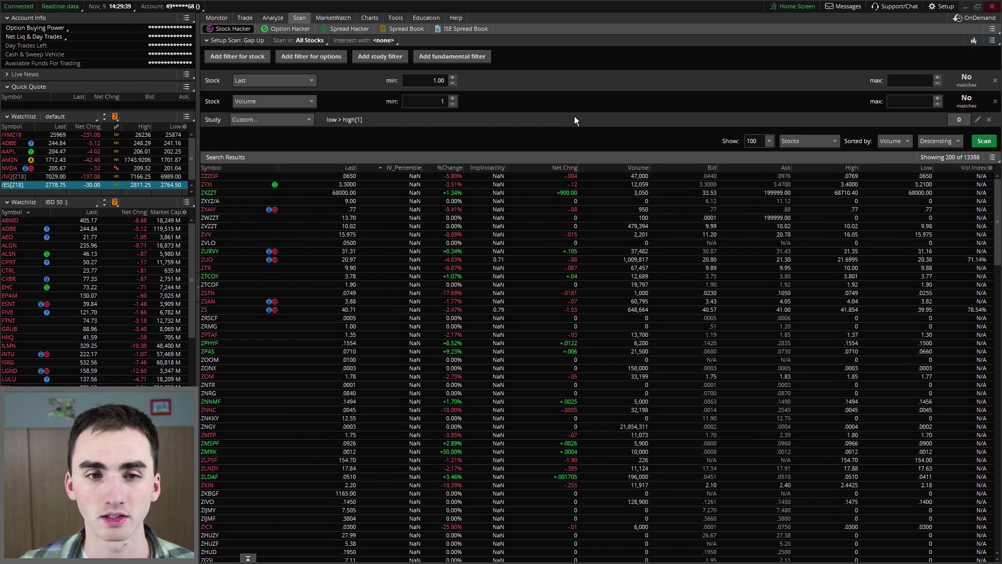
{"action": "left_click", "coordinate": [979, 143]}
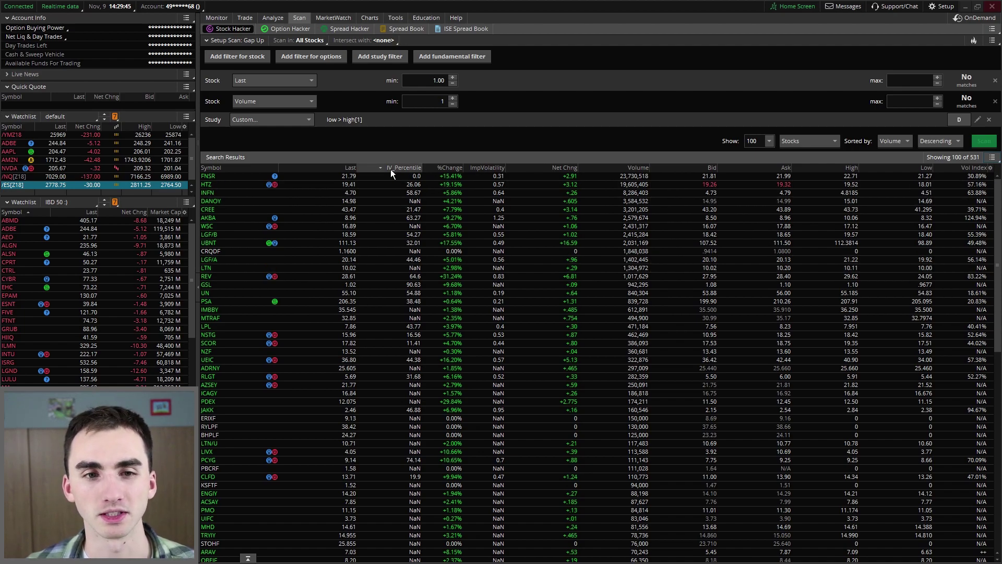
{"action": "left_click", "coordinate": [441, 165]}
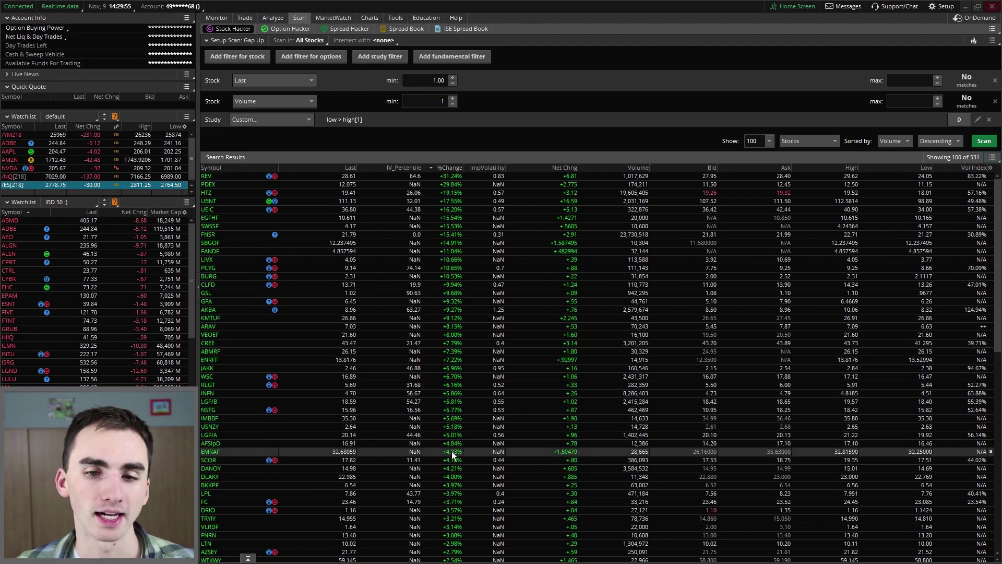
{"action": "scroll", "coordinate": [452, 451], "scroll_direction": "down", "scroll_amount": 5}
{"action": "scroll", "coordinate": [452, 450], "scroll_direction": "up", "scroll_amount": 5}
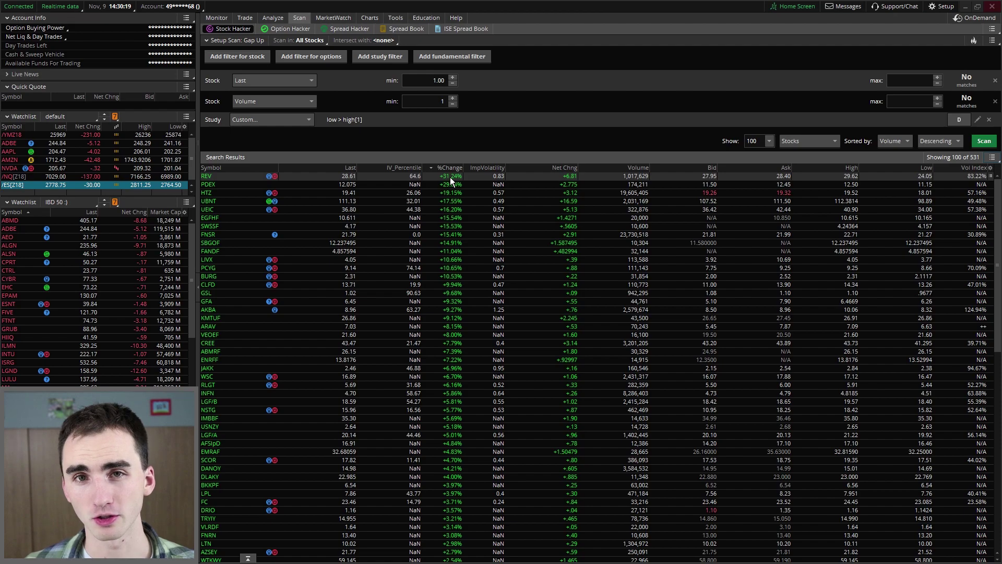
{"action": "left_click", "coordinate": [301, 41]}
{"action": "mouse_move", "coordinate": [297, 54]}
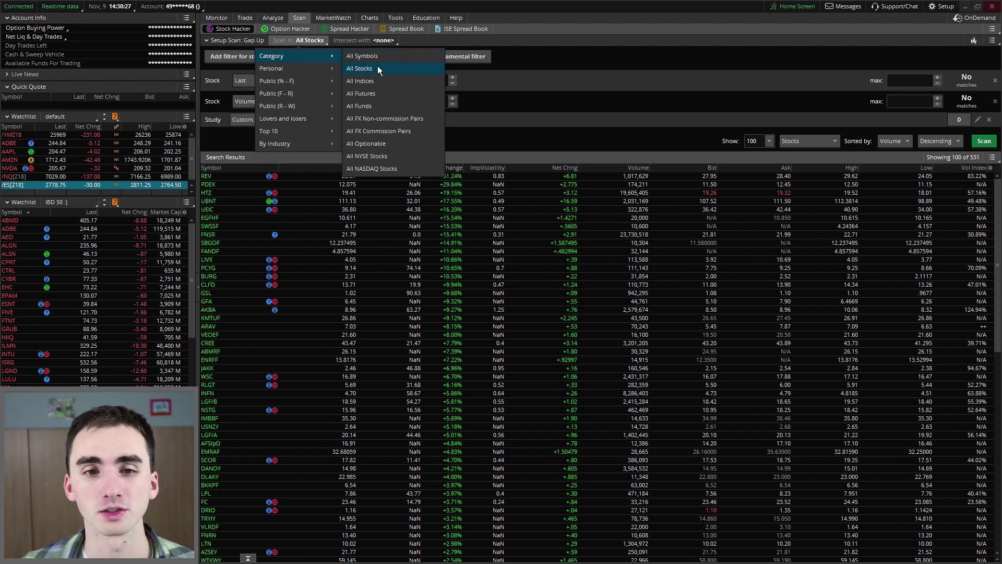
{"action": "mouse_move", "coordinate": [328, 84]}
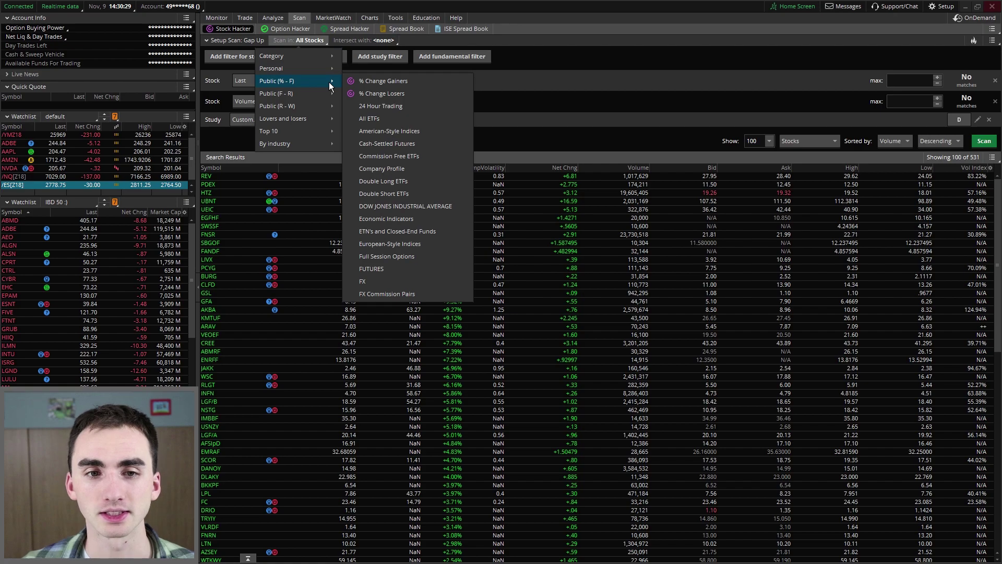
{"action": "mouse_move", "coordinate": [334, 118]}
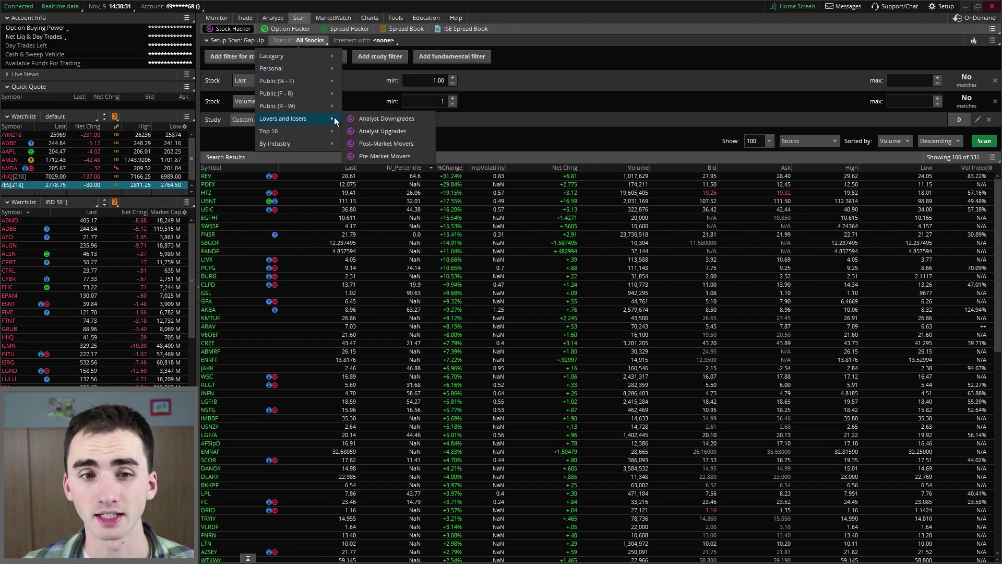
{"action": "mouse_move", "coordinate": [322, 143]}
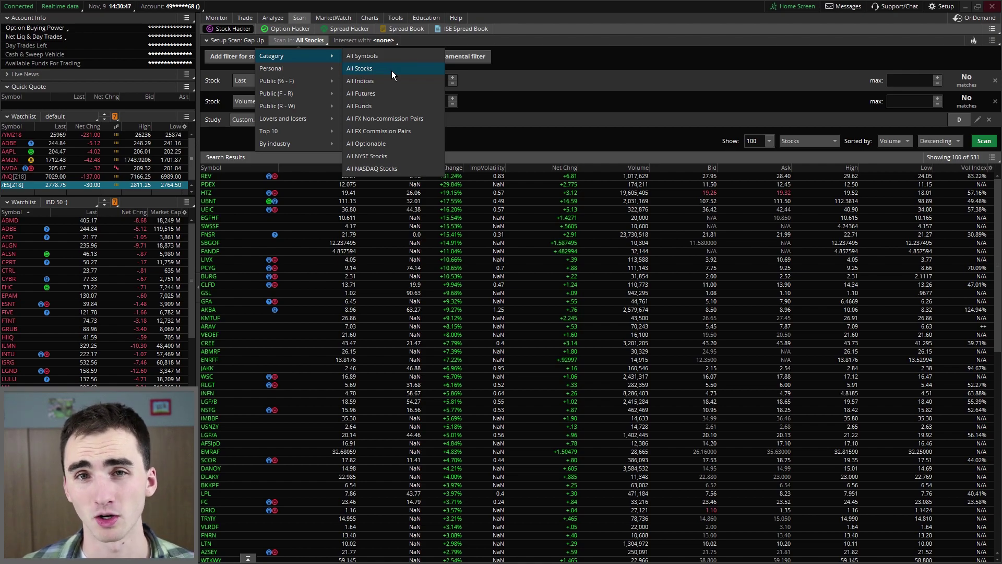
{"action": "left_click", "coordinate": [391, 70]}
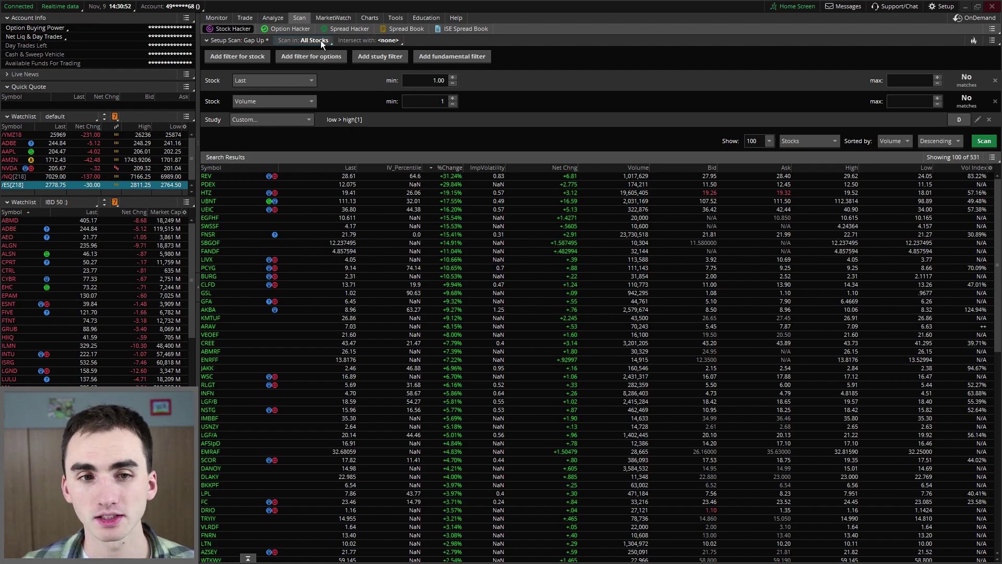
{"action": "left_click", "coordinate": [348, 42]}
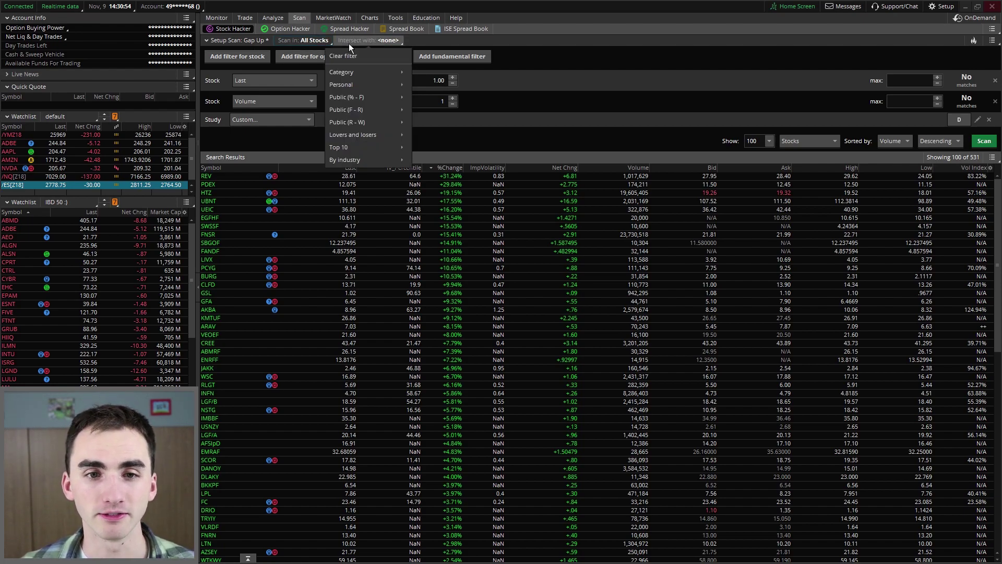
{"action": "left_click", "coordinate": [349, 43]}
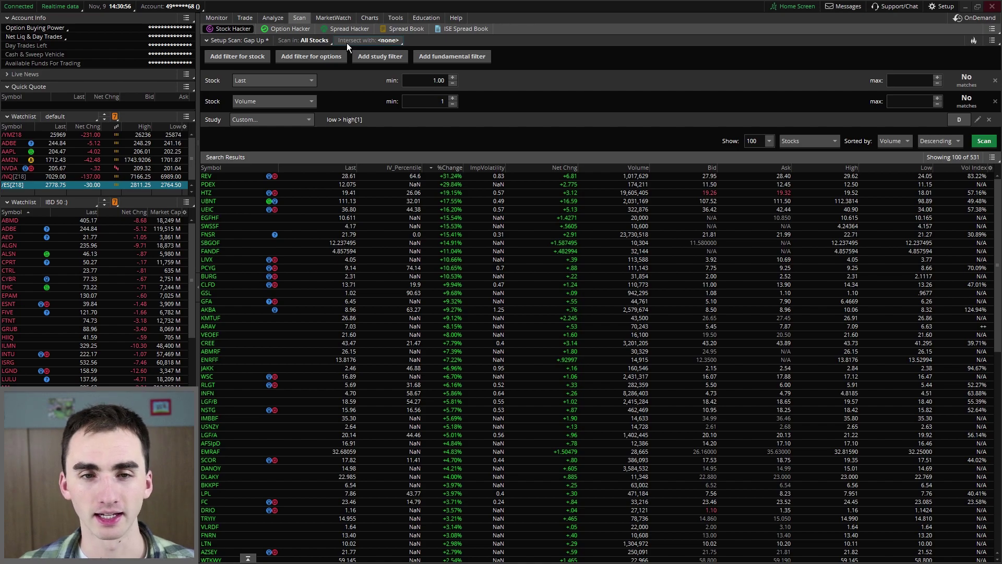
Remove the Last, Volume and custom study filters from the Gap Up scan.
{"action": "left_click", "coordinate": [995, 81]}
{"action": "left_click", "coordinate": [994, 80]}
{"action": "left_click", "coordinate": [989, 80]}
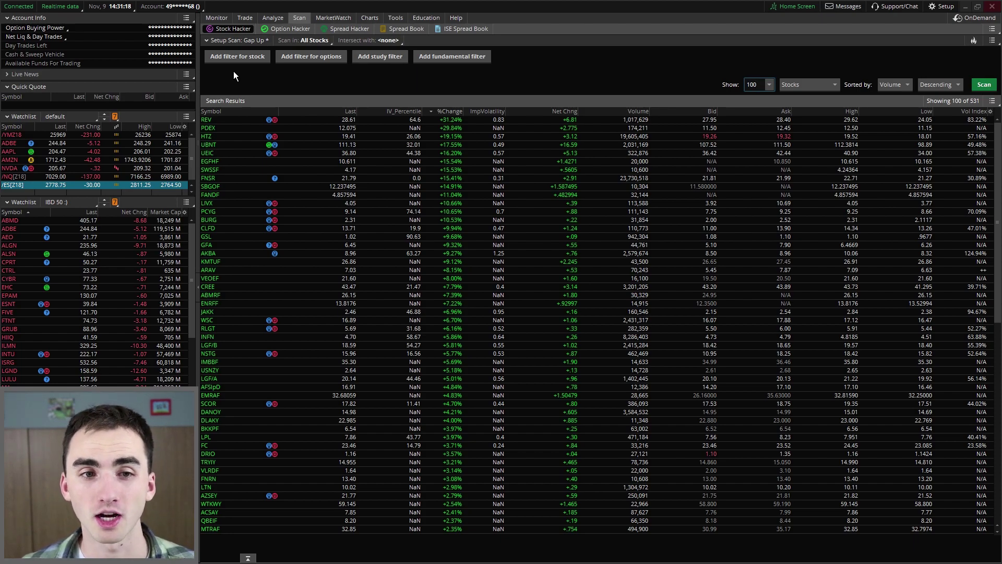
Add a new stock filter with Market cap, $M as its criterion.
{"action": "left_click", "coordinate": [231, 57]}
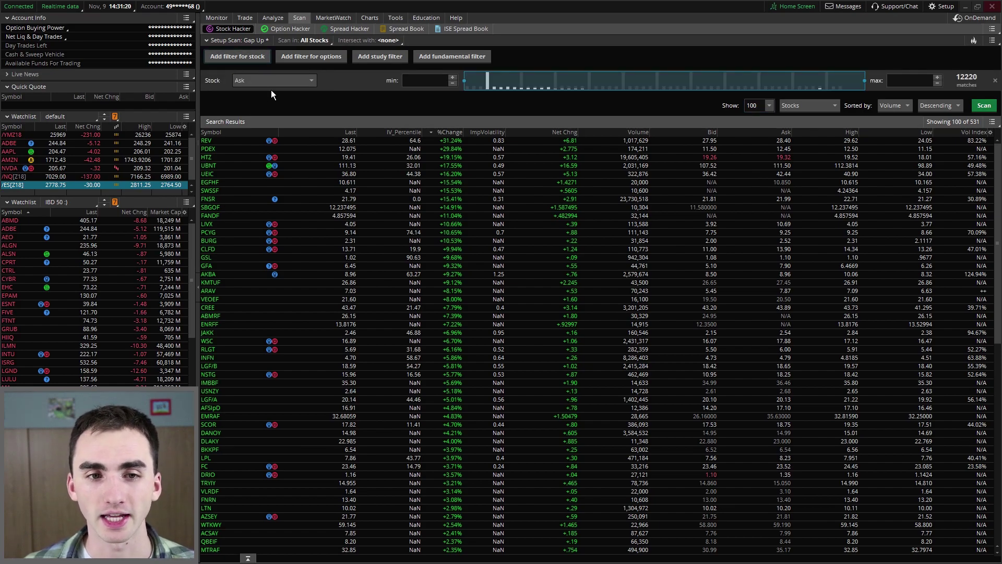
{"action": "left_click", "coordinate": [275, 84]}
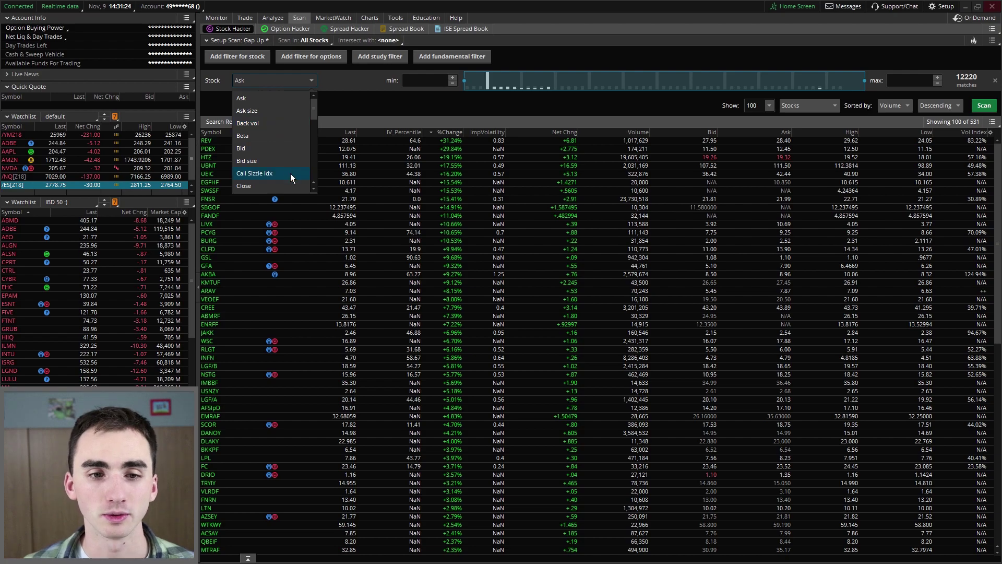
{"action": "scroll", "coordinate": [284, 187], "scroll_direction": "down", "scroll_amount": 6}
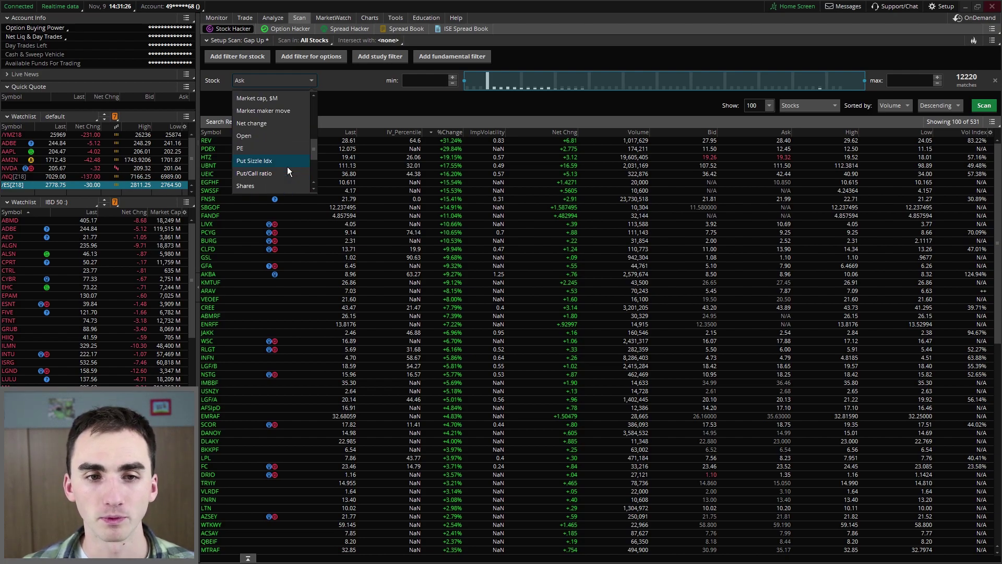
{"action": "scroll", "coordinate": [271, 159], "scroll_direction": "up", "scroll_amount": 1}
{"action": "left_click", "coordinate": [264, 140]}
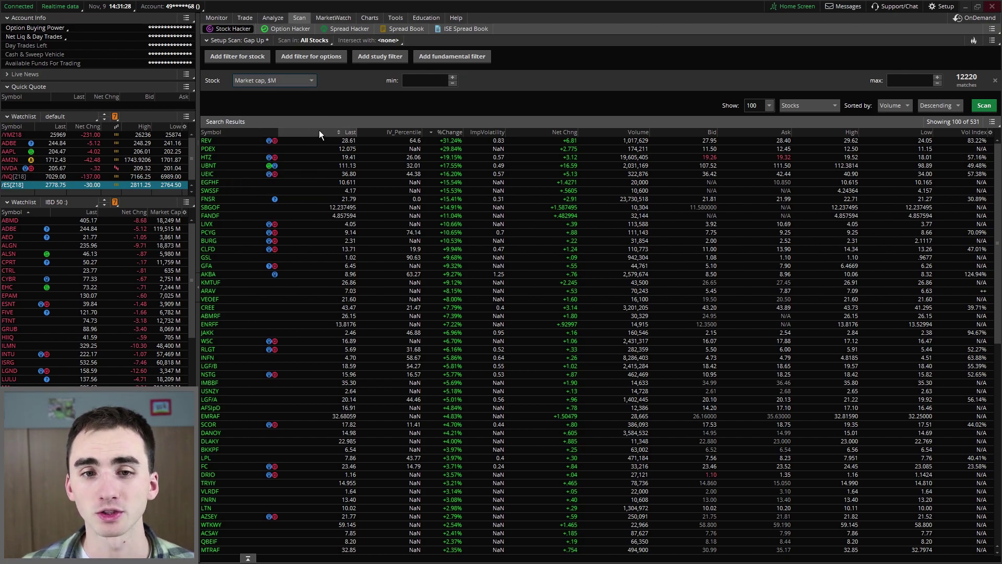
Switch the stock filter to Volume with a 361,641 minimum and no maximum.
{"action": "left_click", "coordinate": [293, 85]}
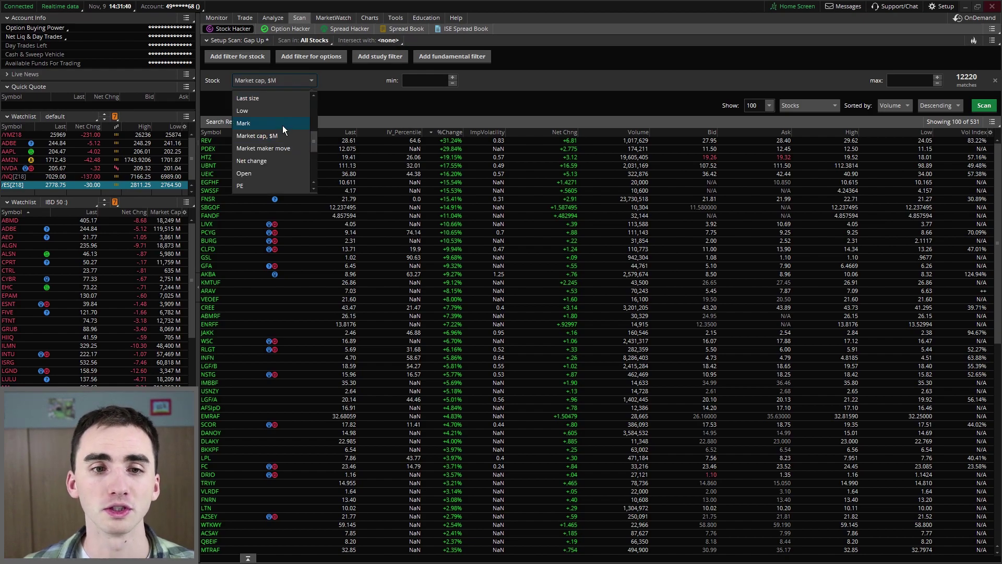
{"action": "scroll", "coordinate": [283, 127], "scroll_direction": "down", "scroll_amount": 5}
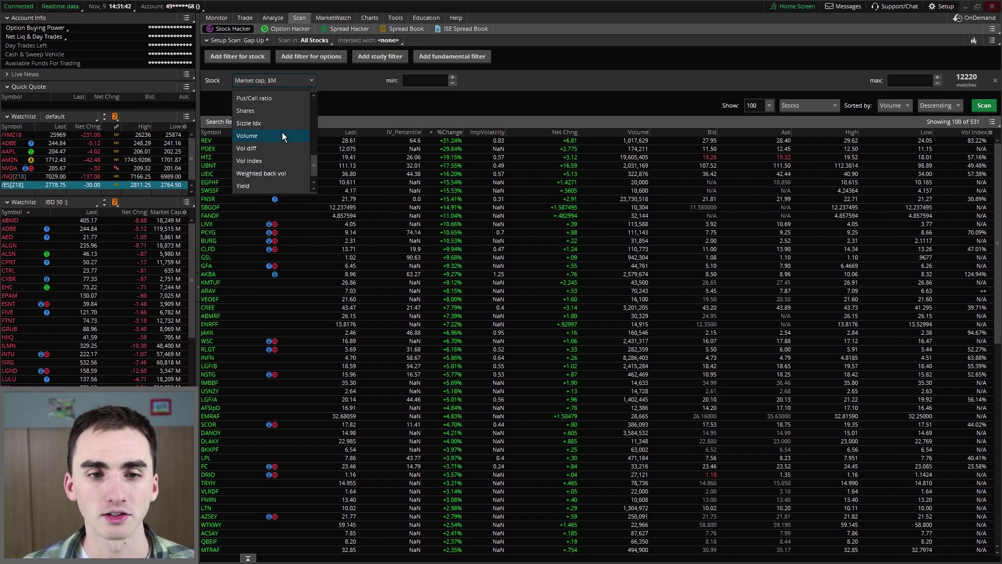
{"action": "left_click", "coordinate": [287, 136]}
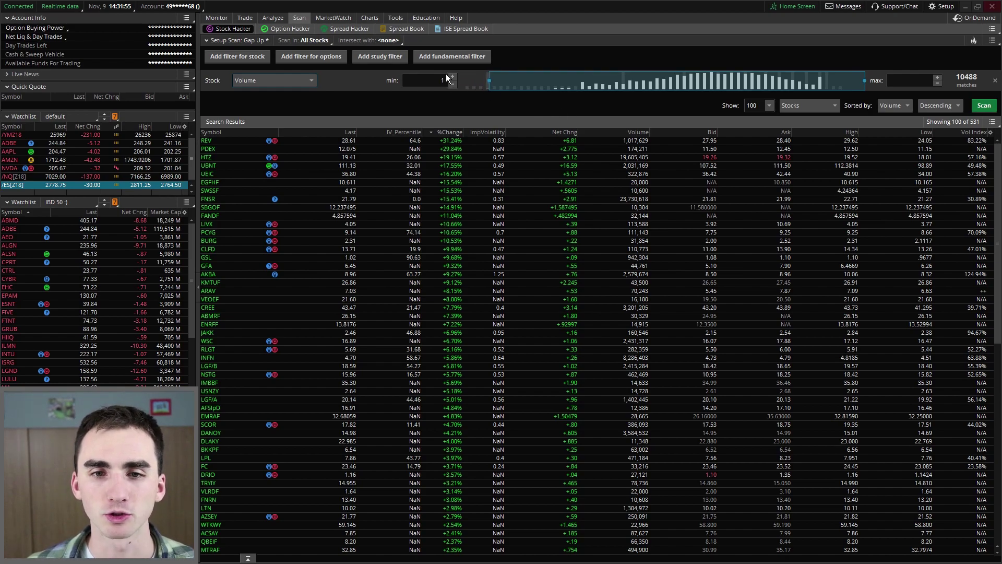
{"action": "left_click_drag", "start_coordinate": [490, 80], "coordinate": [769, 90]}
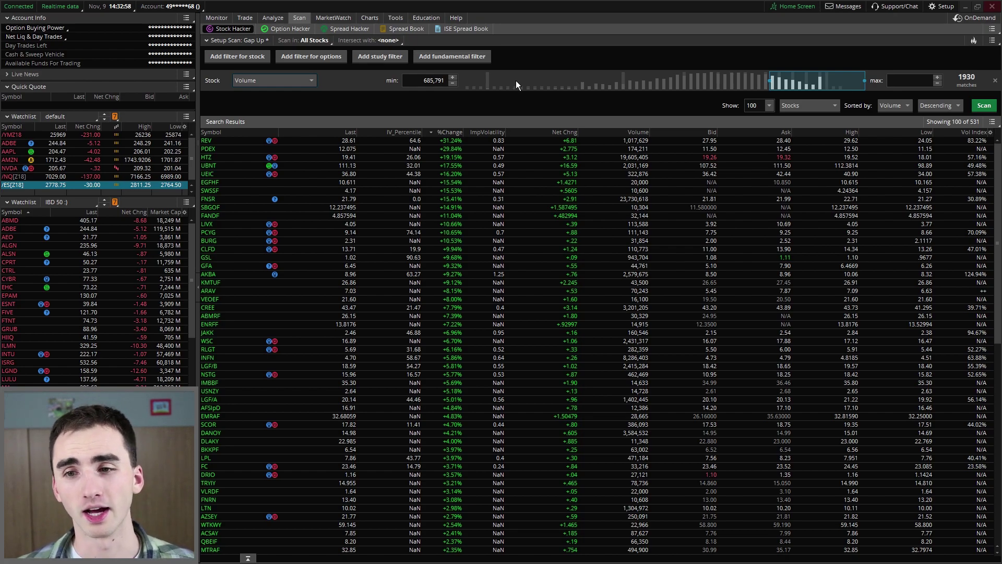
{"action": "left_click_drag", "start_coordinate": [796, 77], "coordinate": [643, 80]}
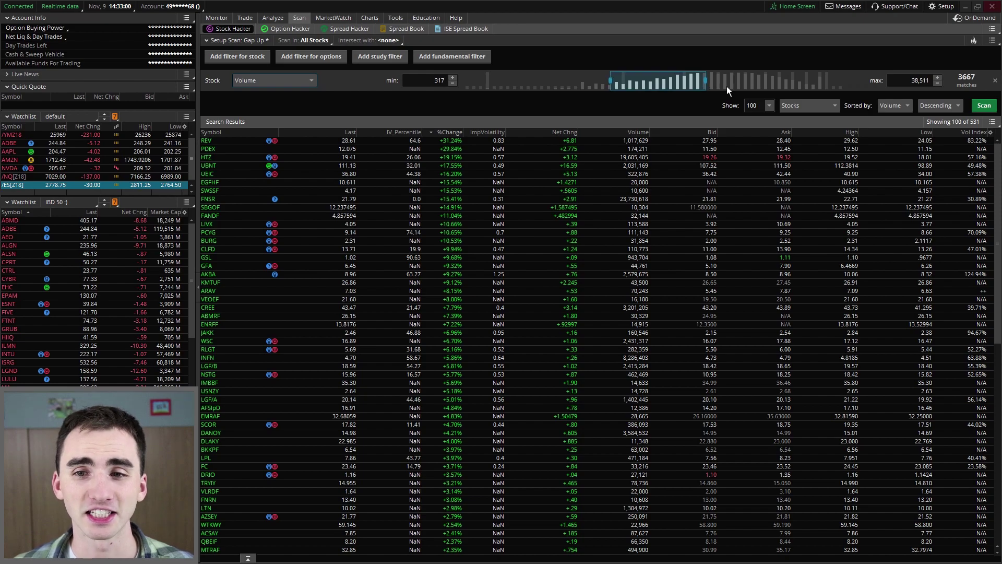
{"action": "mouse_move", "coordinate": [703, 78]}
{"action": "left_mouse_down"}
{"action": "mouse_move", "coordinate": [752, 89]}
{"action": "mouse_move", "coordinate": [713, 86]}
{"action": "left_mouse_up"}
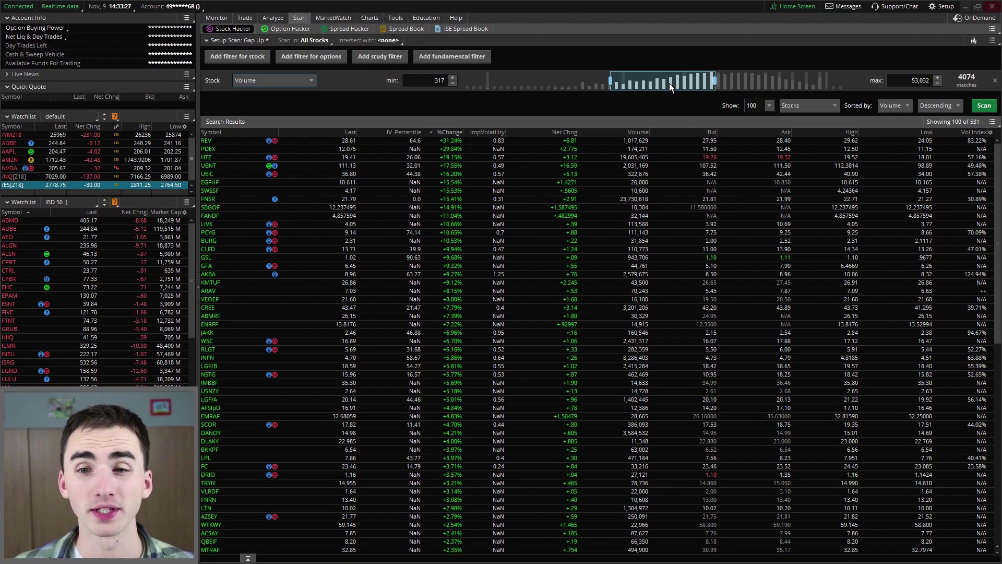
{"action": "left_click_drag", "start_coordinate": [669, 83], "coordinate": [819, 93]}
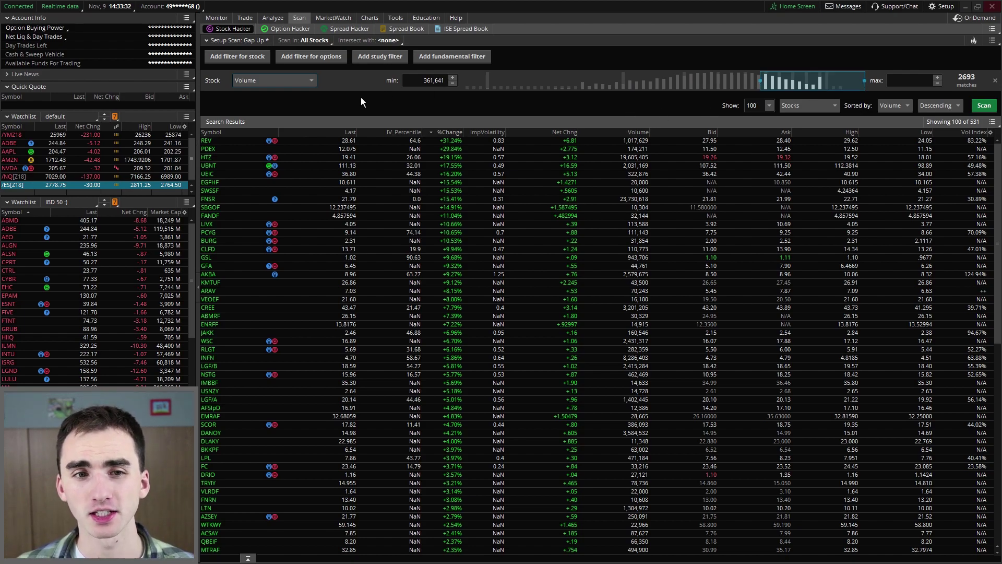
Add a second stock filter using Market cap, $M.
{"action": "left_click", "coordinate": [245, 58]}
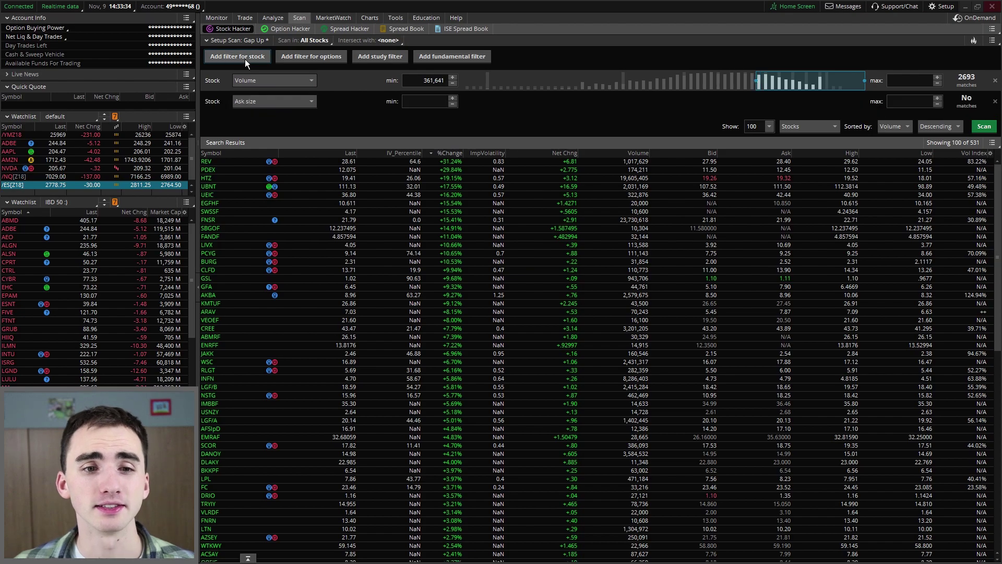
{"action": "left_click", "coordinate": [285, 102]}
{"action": "scroll", "coordinate": [283, 136], "scroll_direction": "down", "scroll_amount": 5}
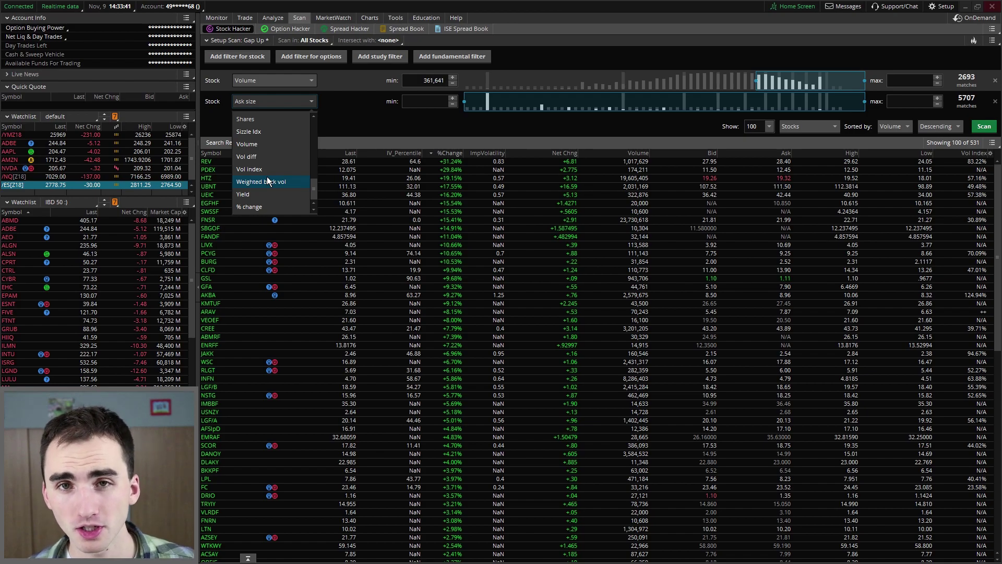
{"action": "scroll", "coordinate": [266, 177], "scroll_direction": "up", "scroll_amount": 3}
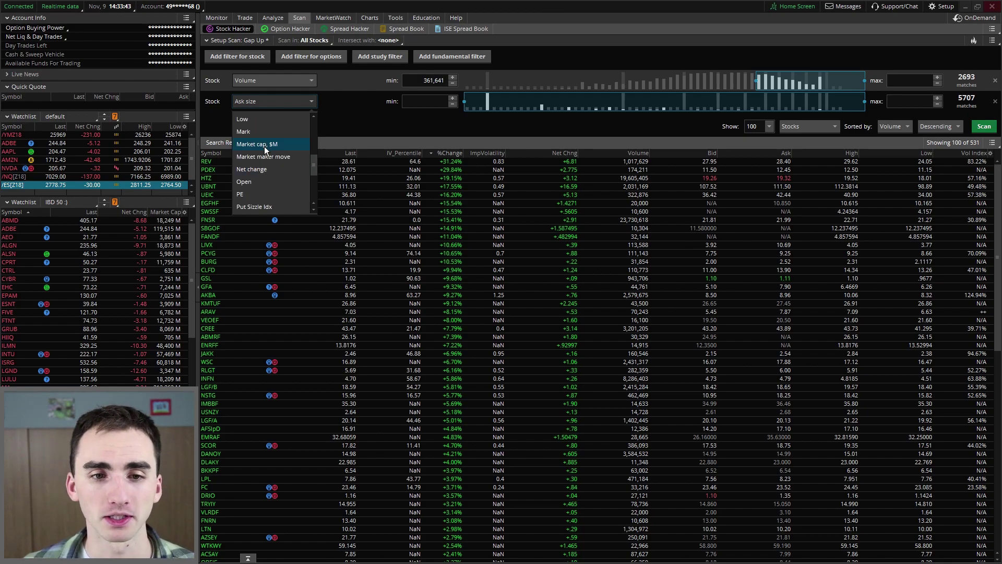
{"action": "left_click", "coordinate": [265, 145]}
Set the market cap filter's minimum to 1,000 M, keeping the Market cap criterion.
{"action": "left_click", "coordinate": [424, 102]}
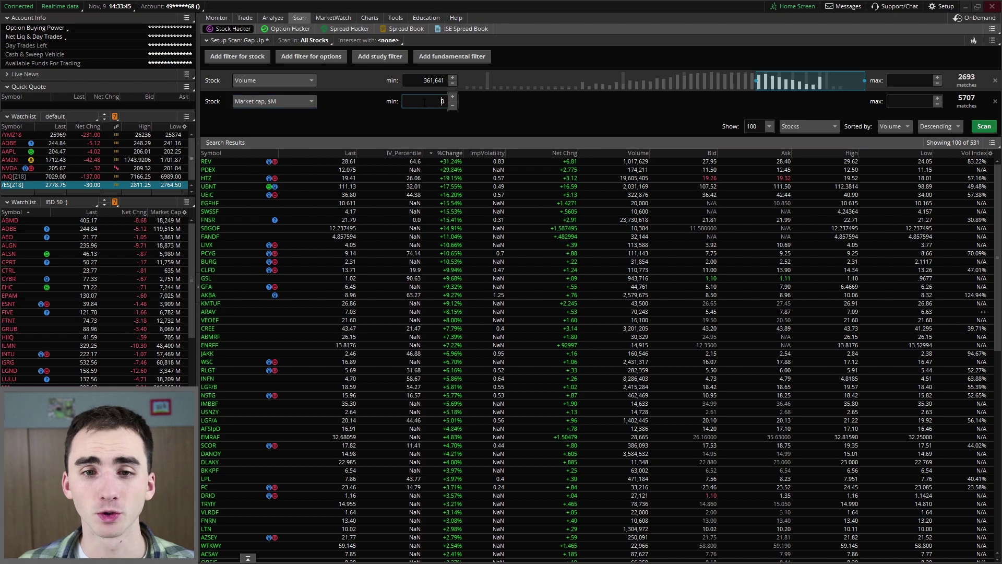
{"action": "double_click", "coordinate": [424, 101]}
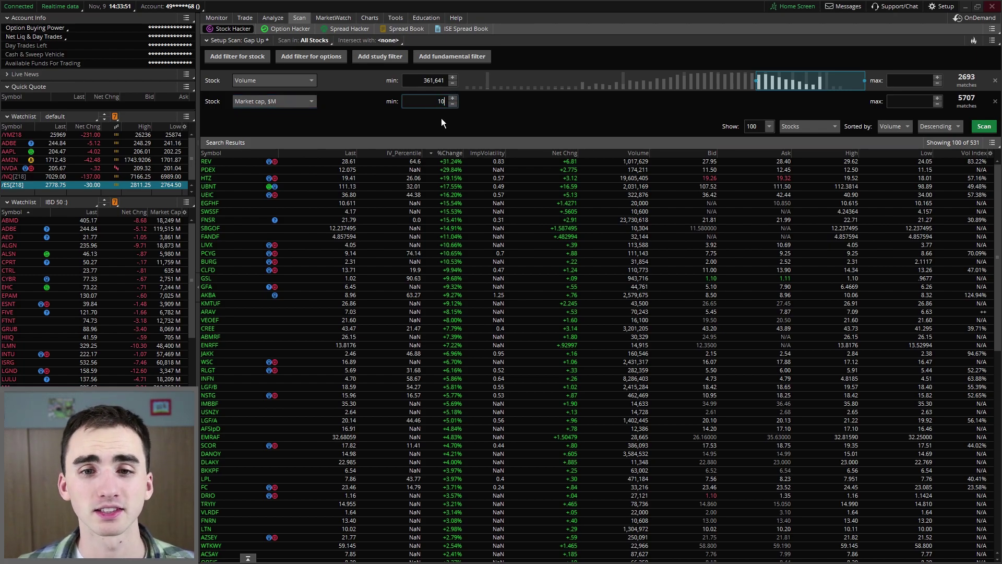
{"action": "type", "text": "1000"}
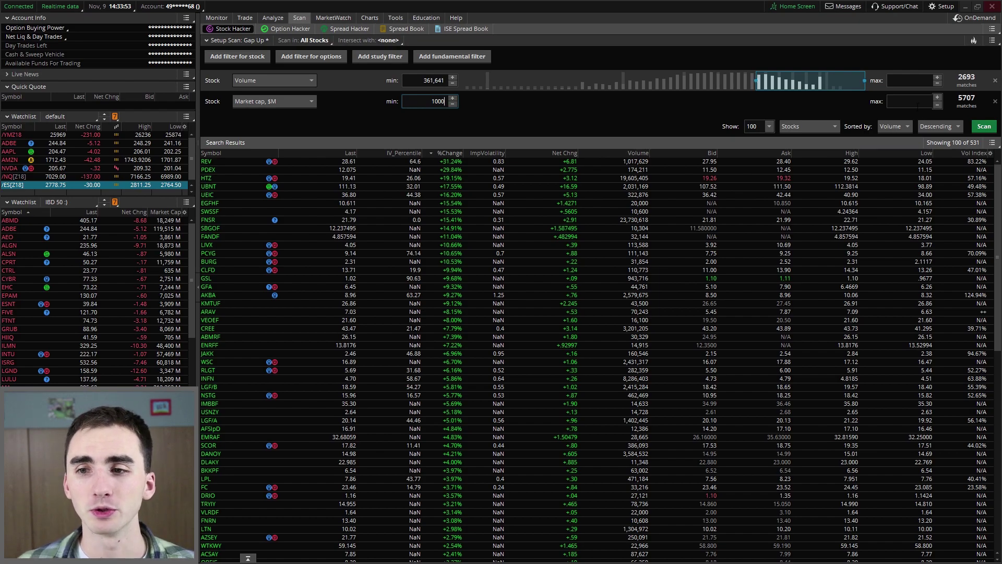
{"action": "key", "text": "Tab"}
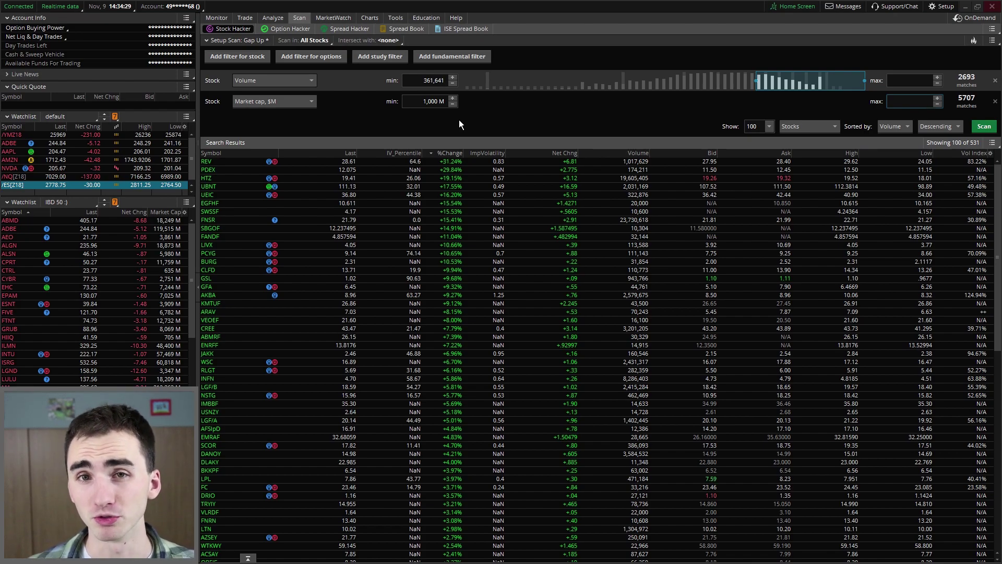
{"action": "left_click", "coordinate": [290, 101]}
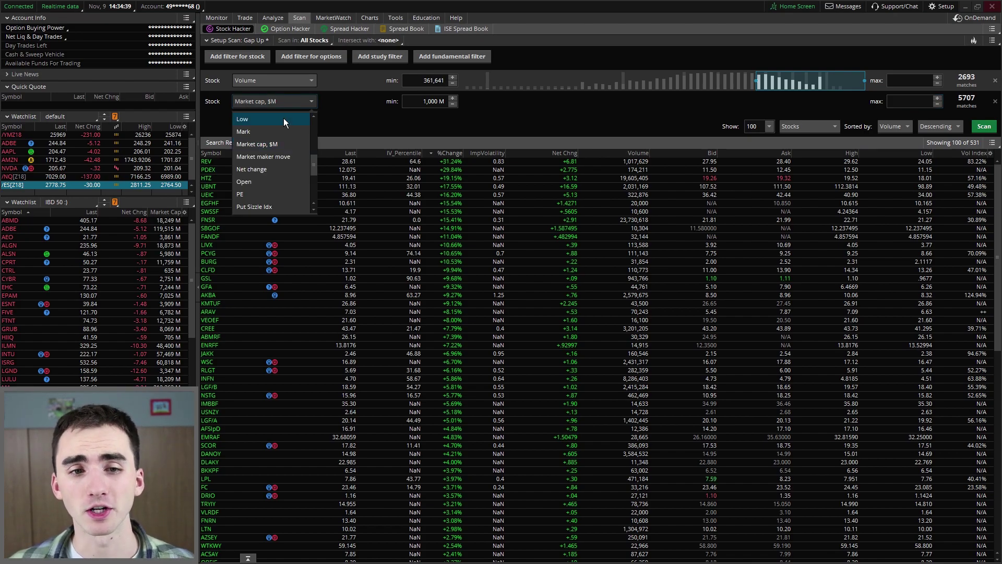
{"action": "scroll", "coordinate": [268, 156], "scroll_direction": "down", "scroll_amount": 3}
{"action": "scroll", "coordinate": [268, 156], "scroll_direction": "down", "scroll_amount": 1}
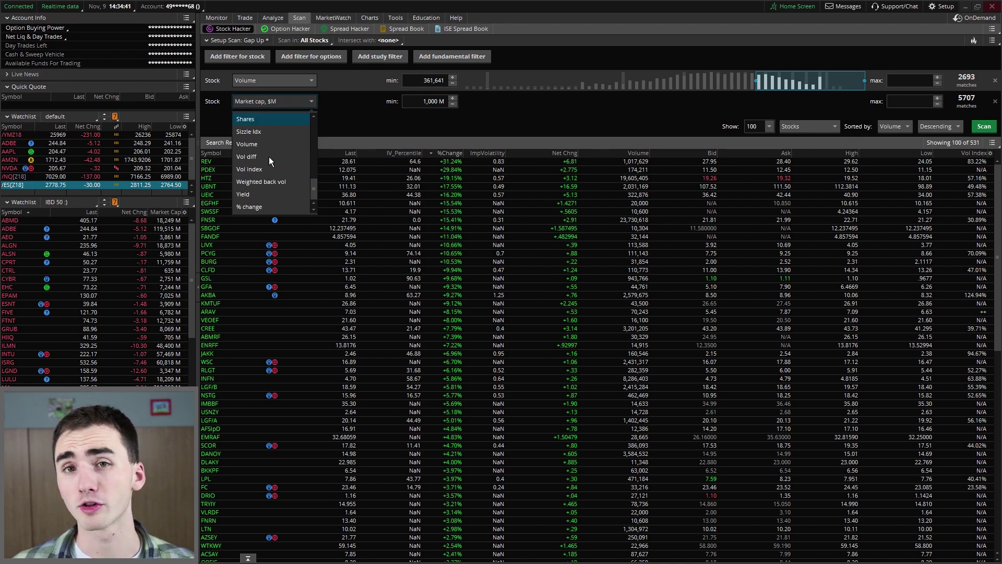
{"action": "left_click", "coordinate": [307, 100]}
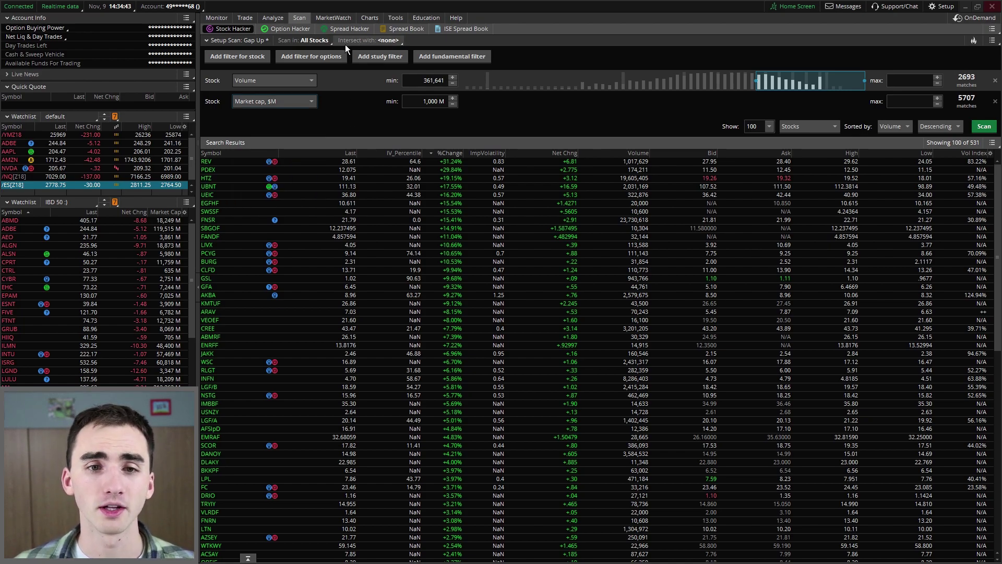
{"action": "left_click", "coordinate": [323, 58]}
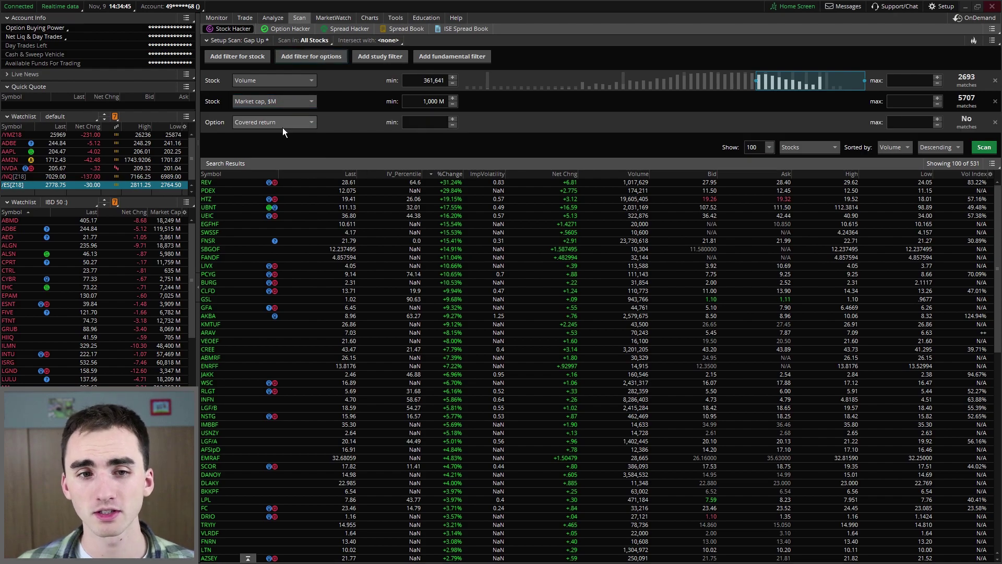
{"action": "left_click", "coordinate": [279, 123]}
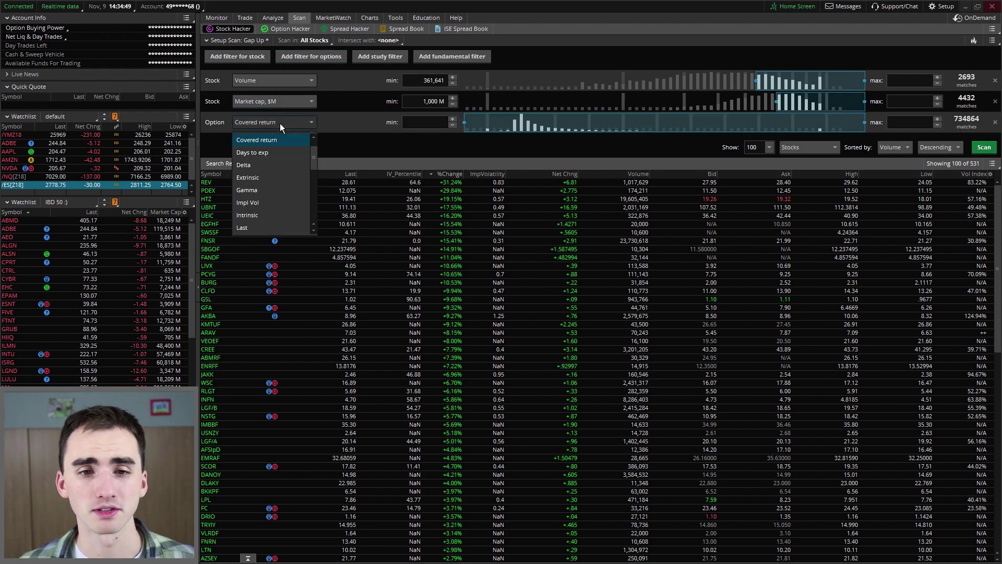
{"action": "left_click_drag", "start_coordinate": [312, 163], "coordinate": [286, 181]}
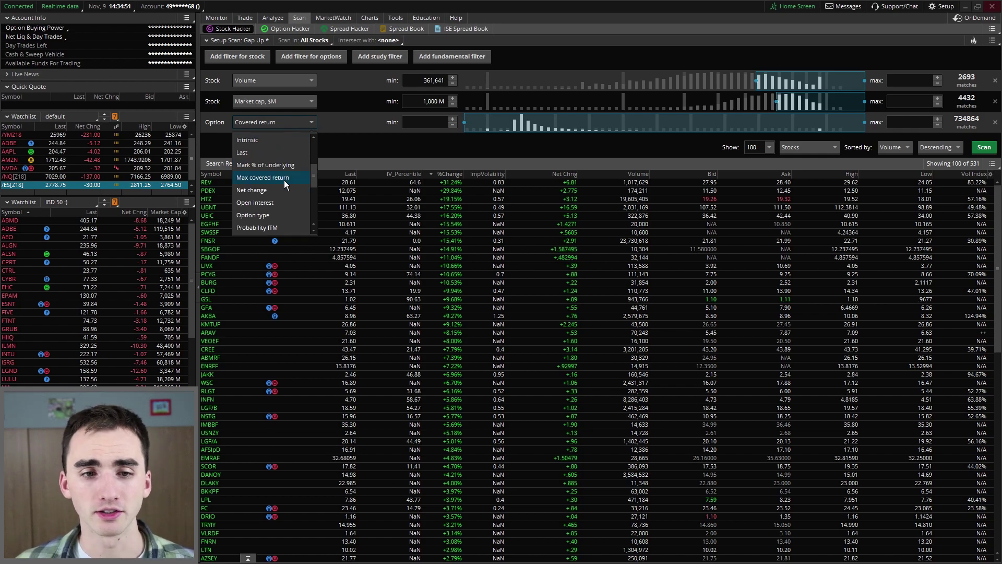
{"action": "scroll", "coordinate": [281, 177], "scroll_direction": "up", "scroll_amount": 1}
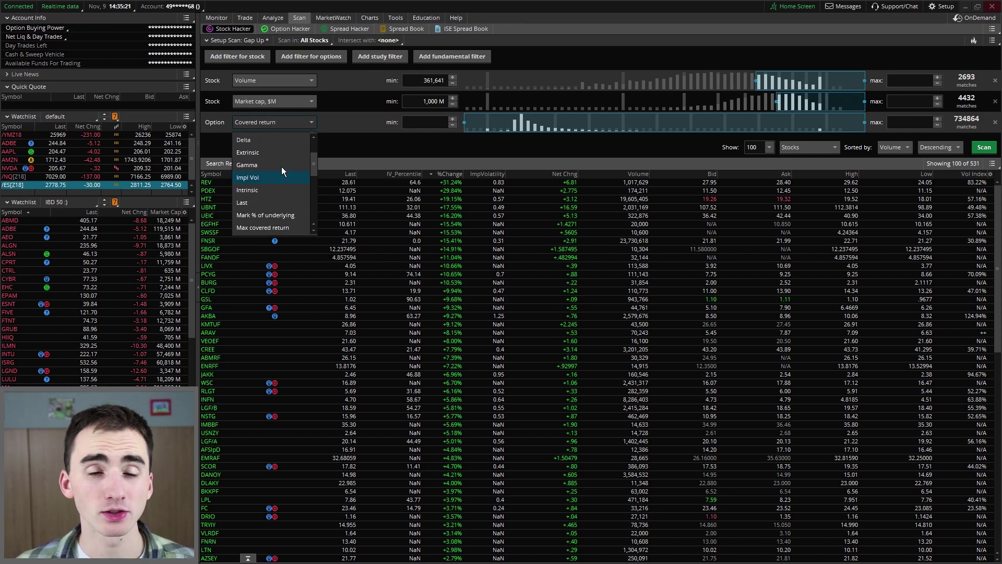
{"action": "left_click", "coordinate": [387, 143]}
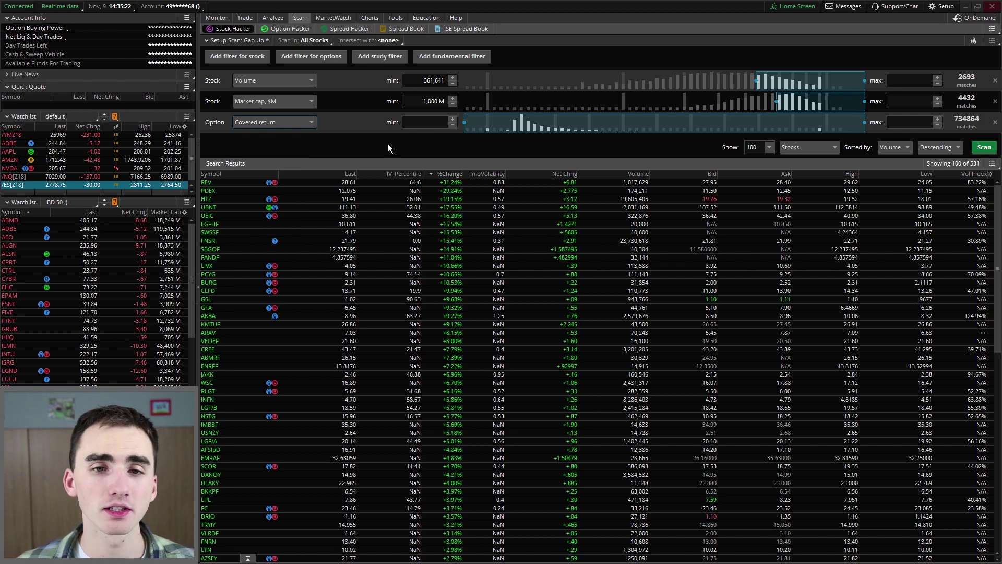
Remove the Covered return option filter and add a MovingAverage_Scan study filter from Popular Studies.
{"action": "left_click", "coordinate": [995, 122]}
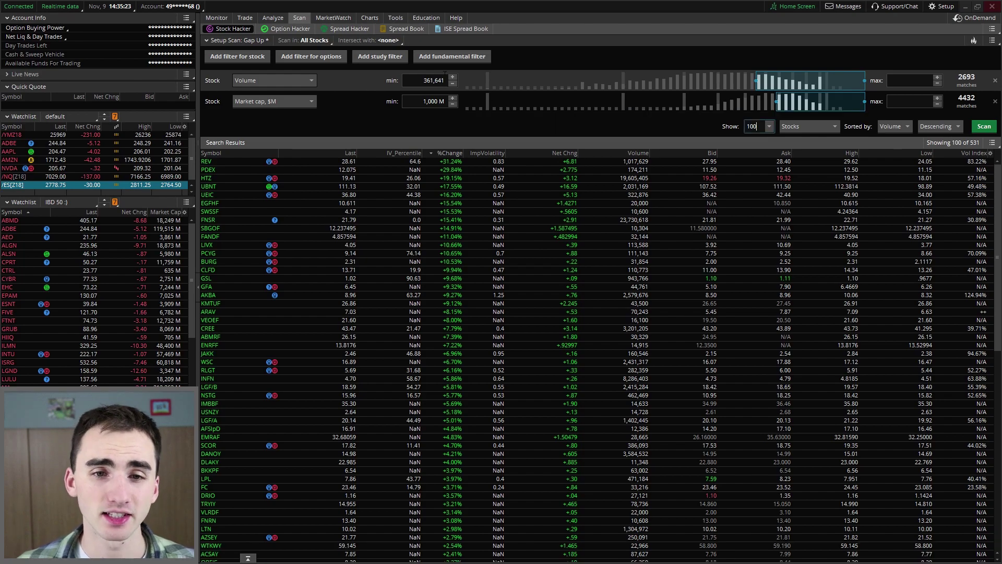
{"action": "left_click", "coordinate": [384, 57]}
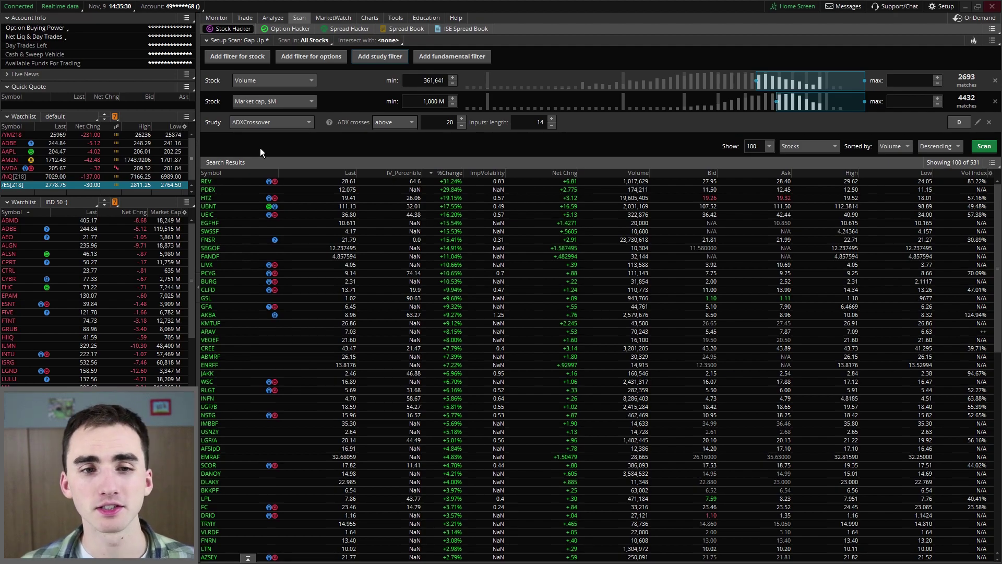
{"action": "left_click", "coordinate": [274, 120]}
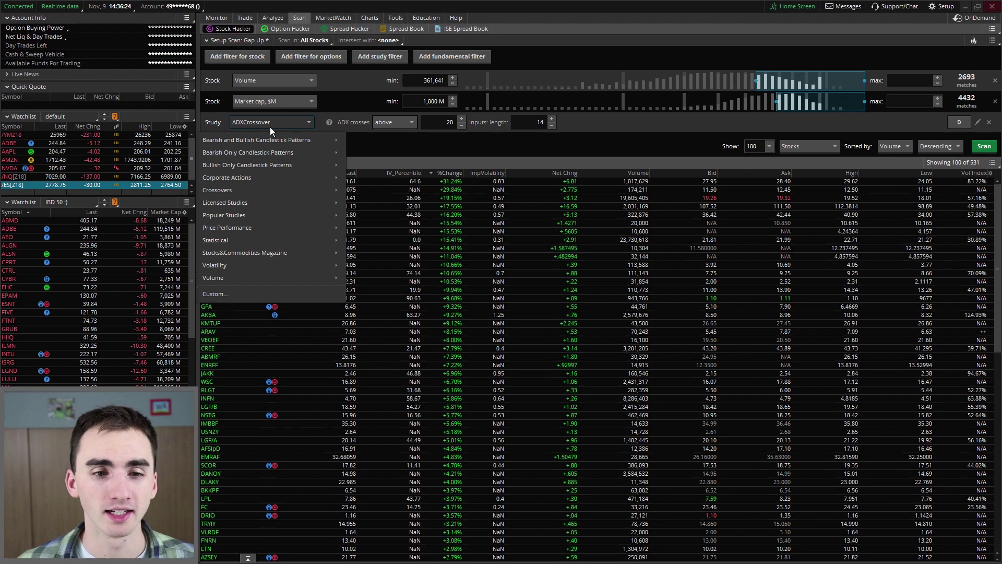
{"action": "mouse_move", "coordinate": [319, 226]}
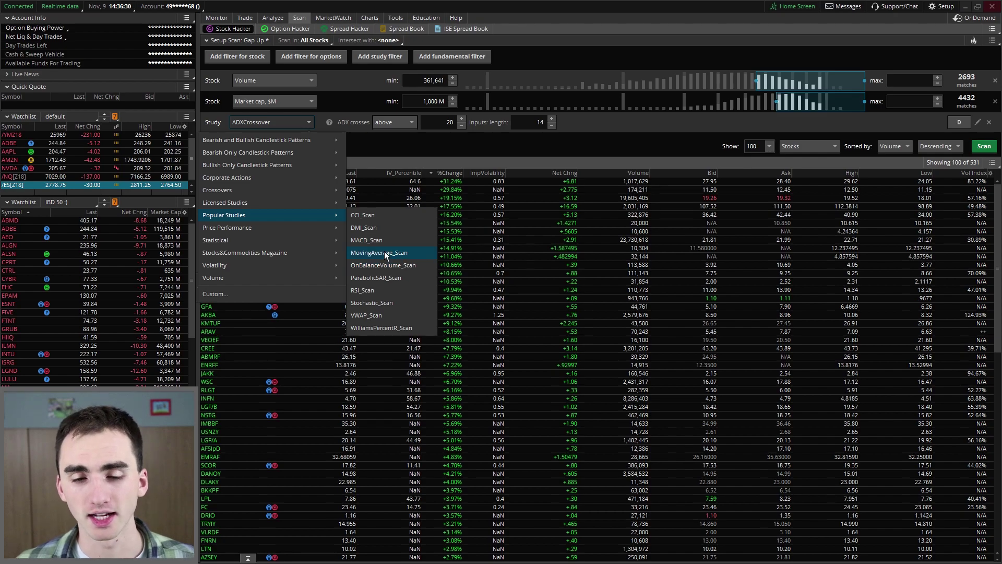
{"action": "left_click", "coordinate": [384, 251]}
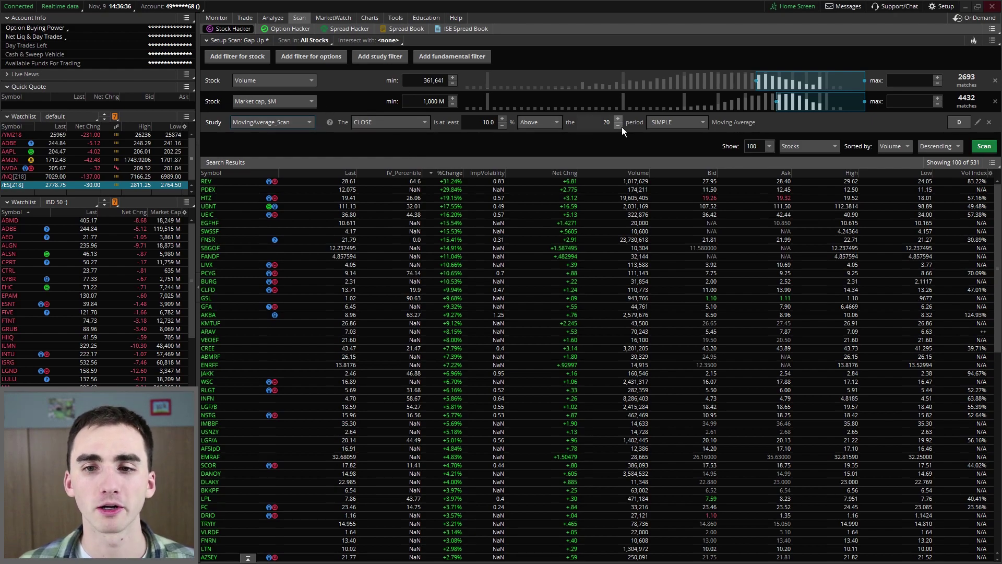
Keep the SIMPLE average and CLOSE price, and change the average length from 20 to 10.
{"action": "left_click", "coordinate": [666, 121]}
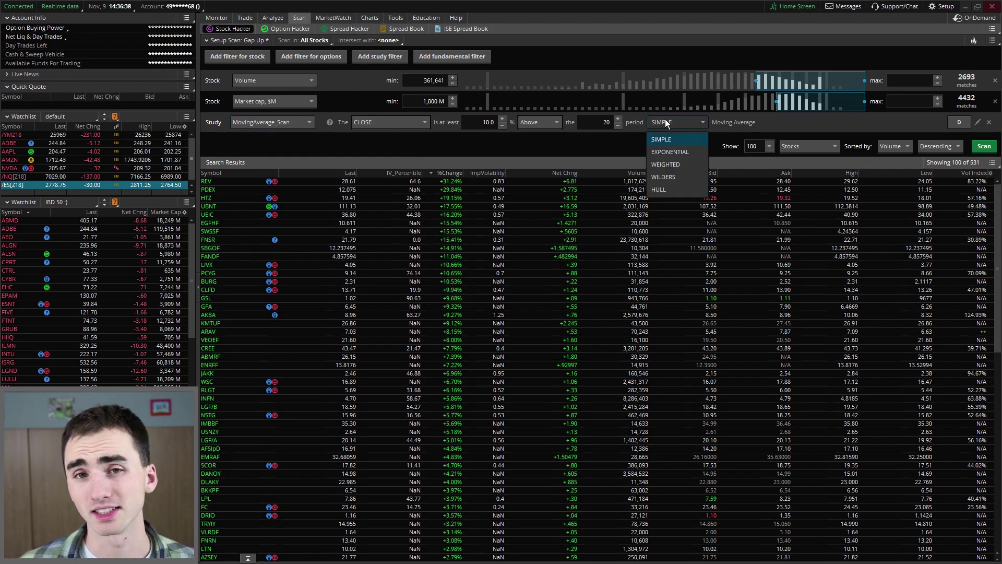
{"action": "left_click", "coordinate": [675, 145]}
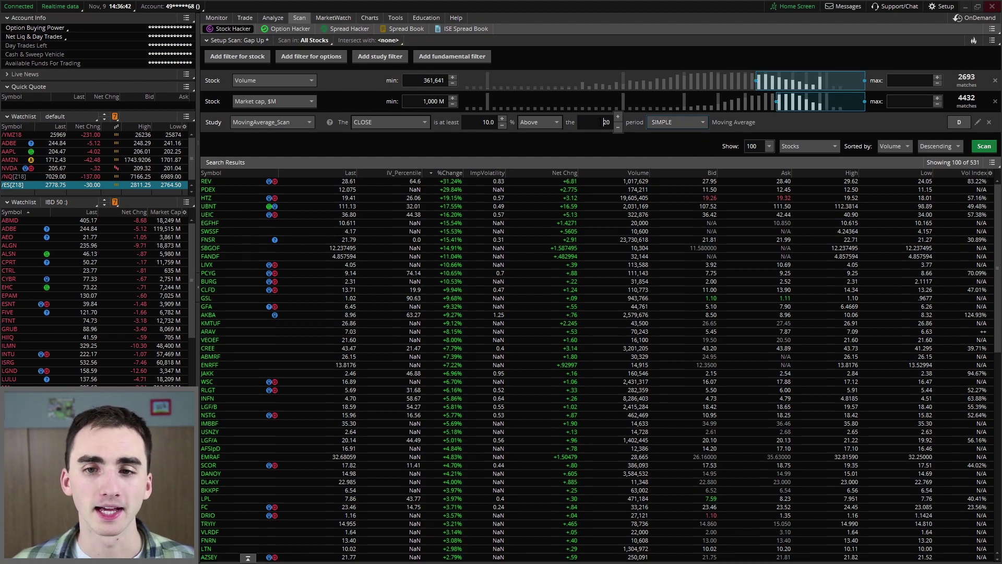
{"action": "double_click", "coordinate": [606, 122]}
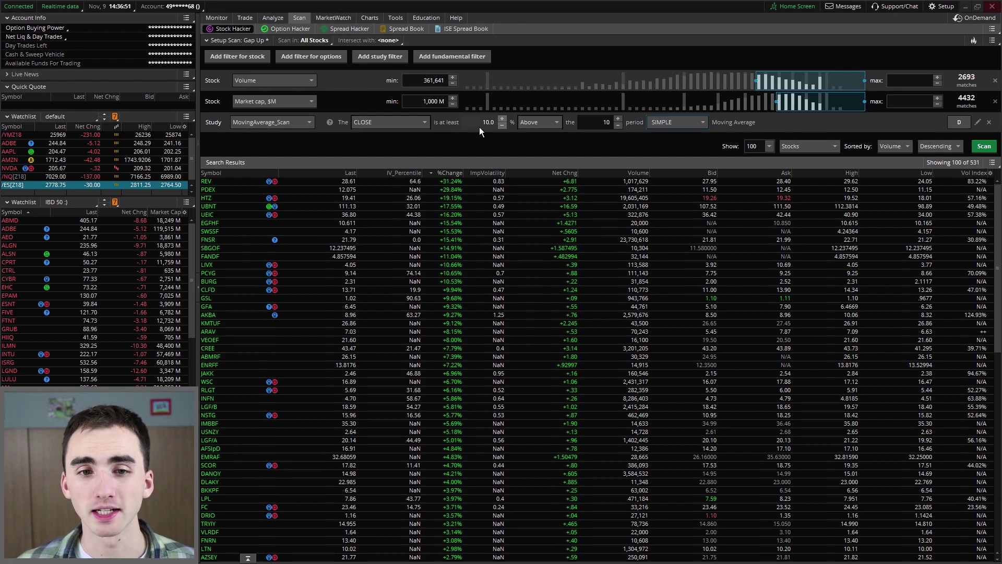
{"action": "left_click", "coordinate": [423, 122]}
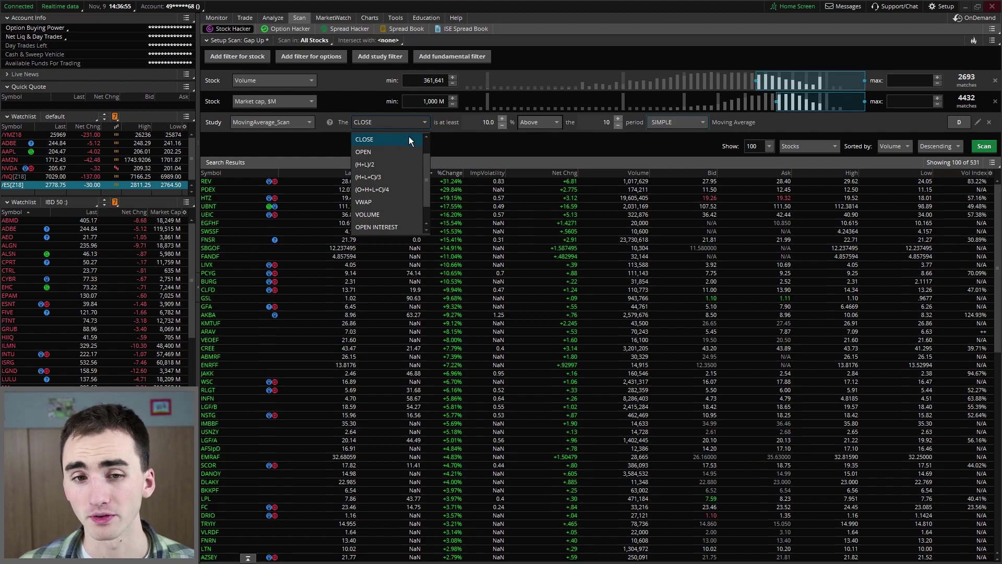
{"action": "left_click", "coordinate": [409, 137]}
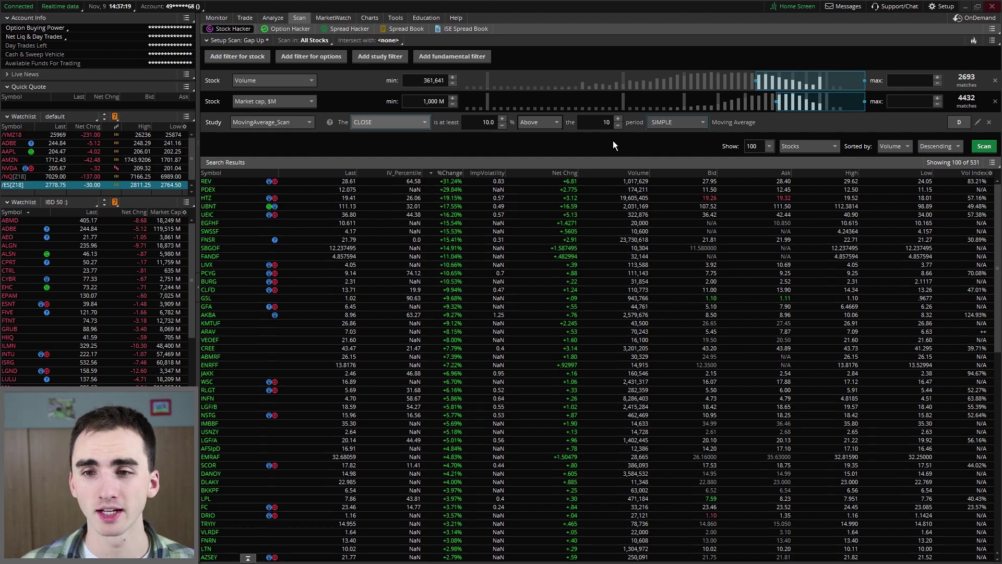
{"action": "left_click", "coordinate": [961, 122]}
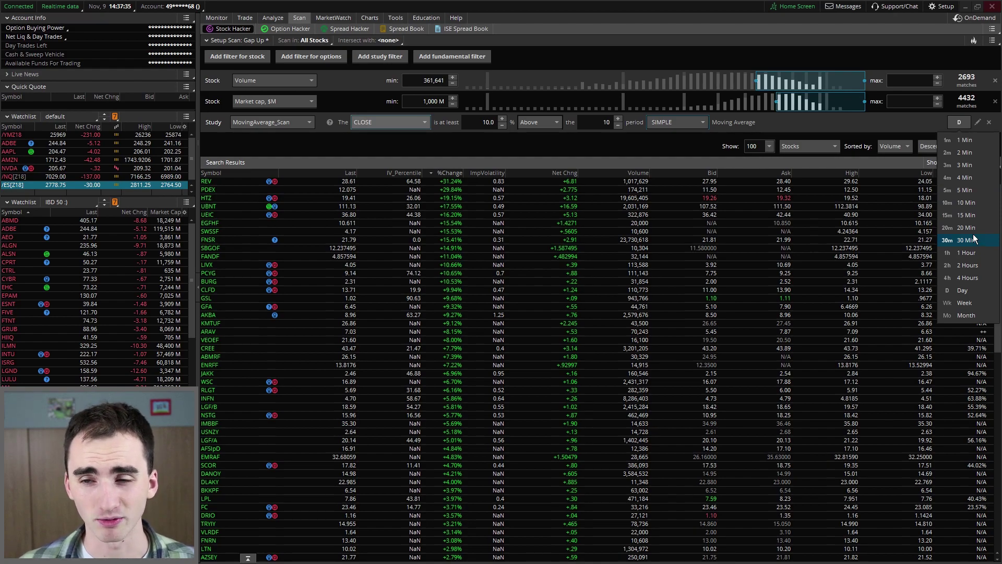
Keep daily bars, rerun the scan down to 34 matches, and select REV.
{"action": "left_click", "coordinate": [953, 125]}
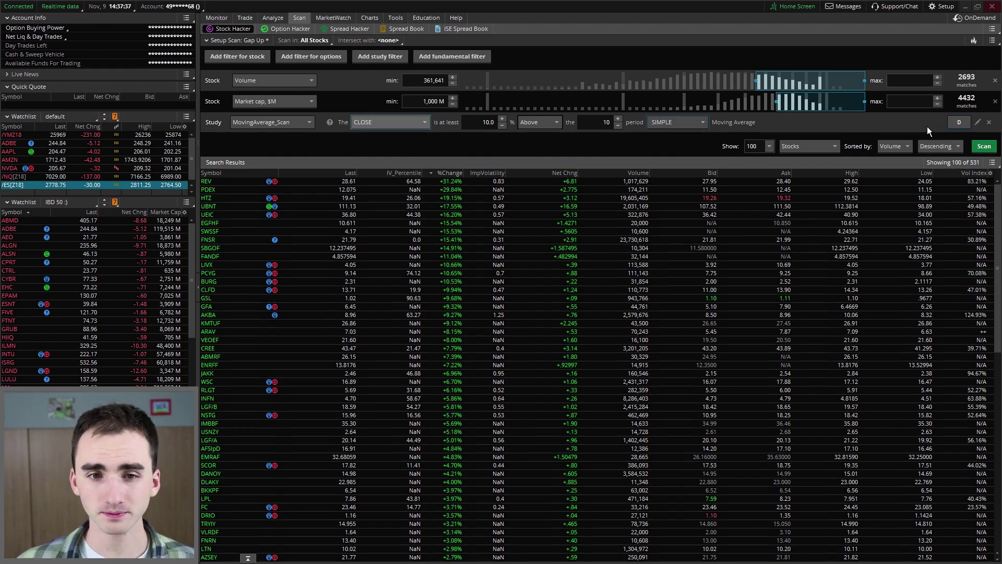
{"action": "left_click", "coordinate": [983, 146]}
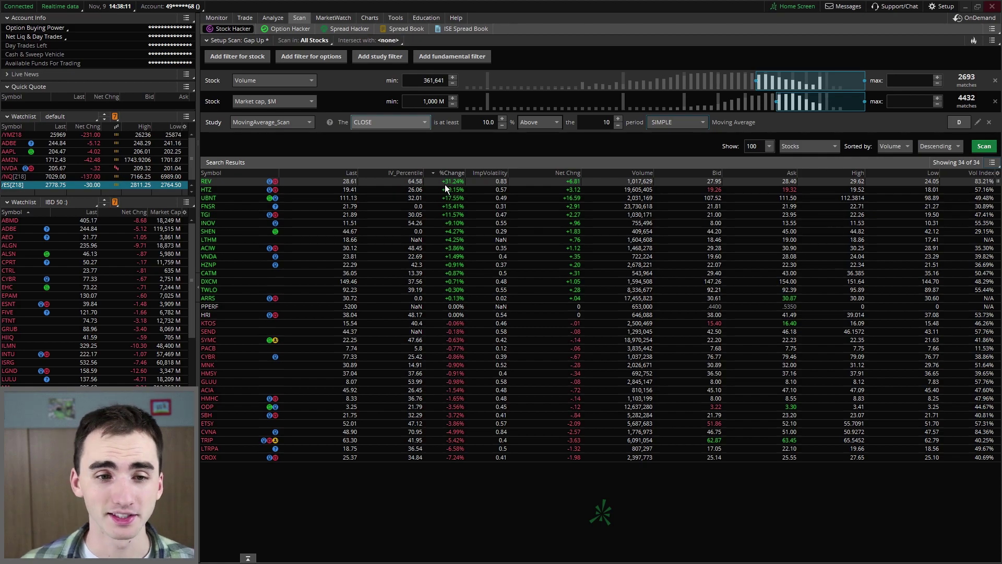
{"action": "left_click", "coordinate": [445, 184]}
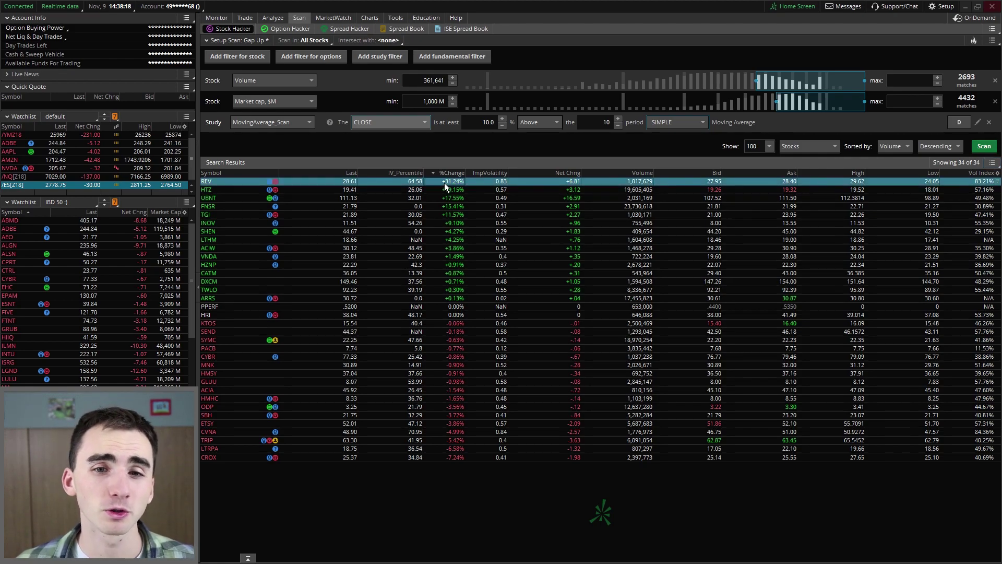
Add a fundamental filter with Book Value Per Share as its field.
{"action": "left_click", "coordinate": [430, 58]}
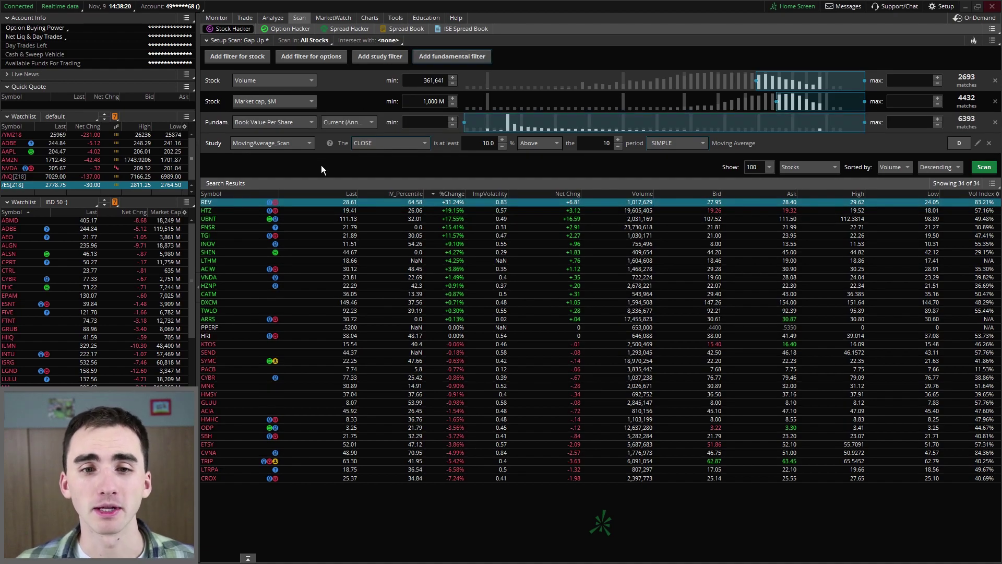
{"action": "left_click", "coordinate": [274, 122]}
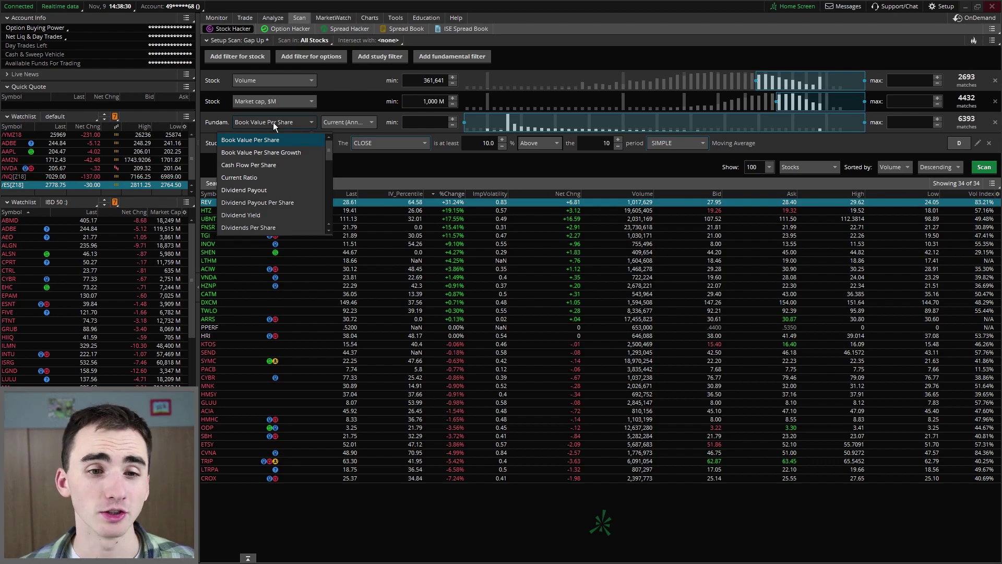
{"action": "scroll", "coordinate": [306, 186], "scroll_direction": "down", "scroll_amount": 3}
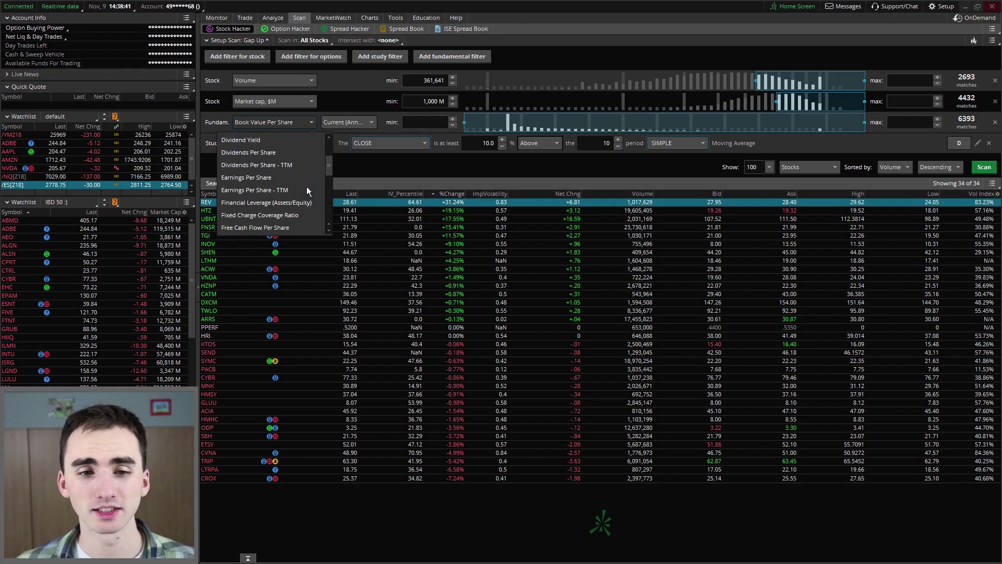
{"action": "scroll", "coordinate": [259, 193], "scroll_direction": "down", "scroll_amount": 1}
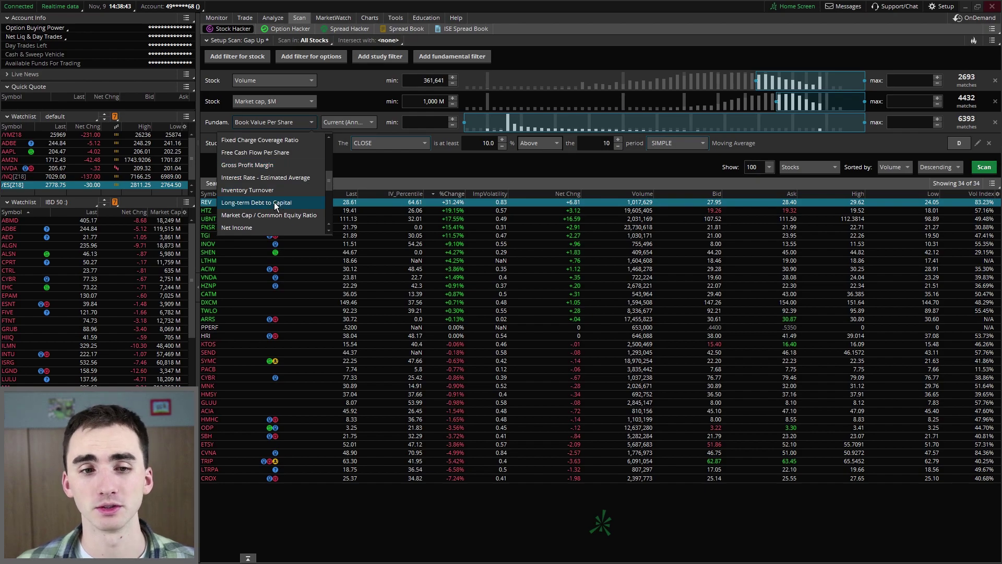
{"action": "scroll", "coordinate": [276, 204], "scroll_direction": "down", "scroll_amount": 2}
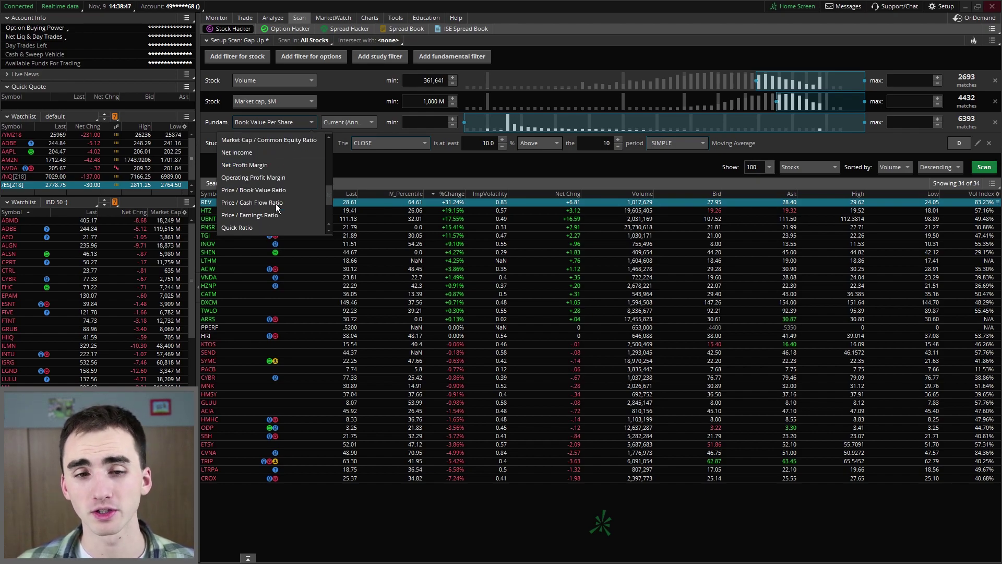
{"action": "scroll", "coordinate": [276, 203], "scroll_direction": "down", "scroll_amount": 1}
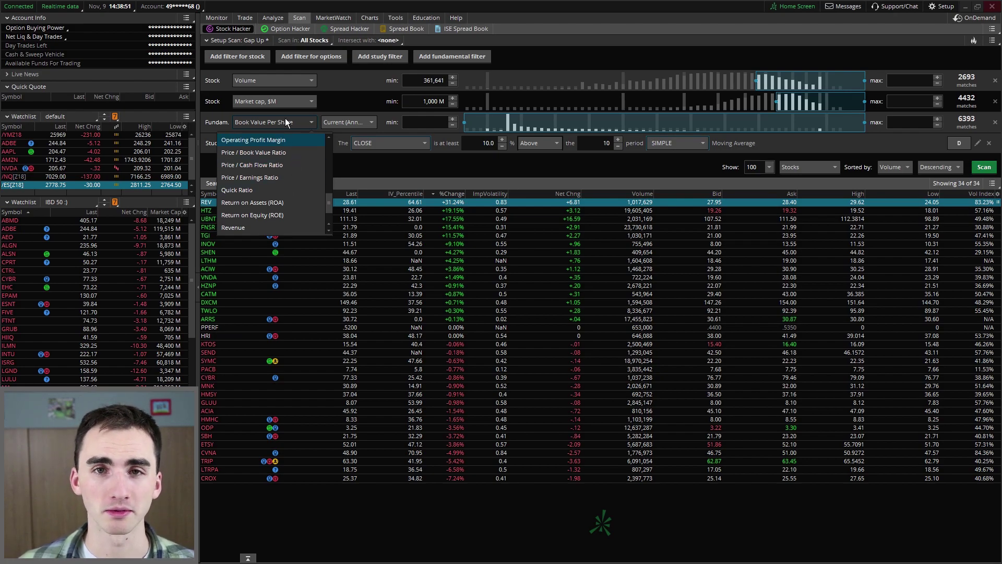
{"action": "scroll", "coordinate": [307, 188], "scroll_direction": "down", "scroll_amount": 1}
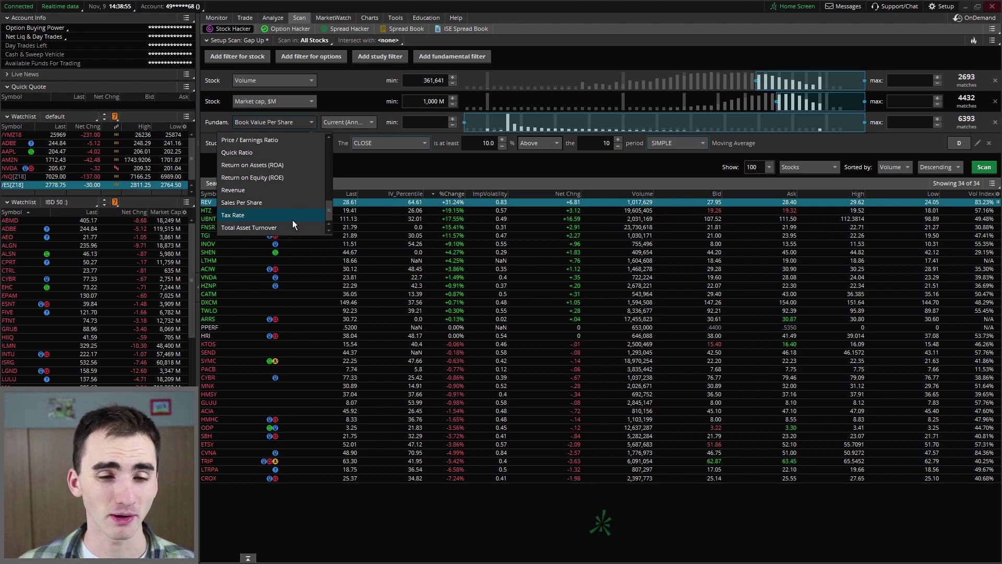
{"action": "scroll", "coordinate": [292, 223], "scroll_direction": "up", "scroll_amount": 8}
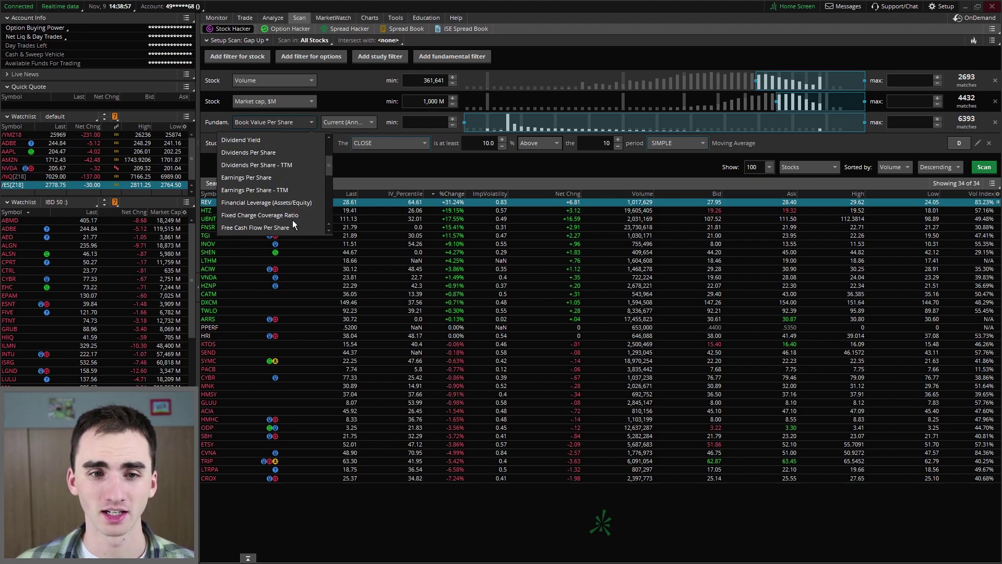
{"action": "scroll", "coordinate": [292, 225], "scroll_direction": "up", "scroll_amount": 1}
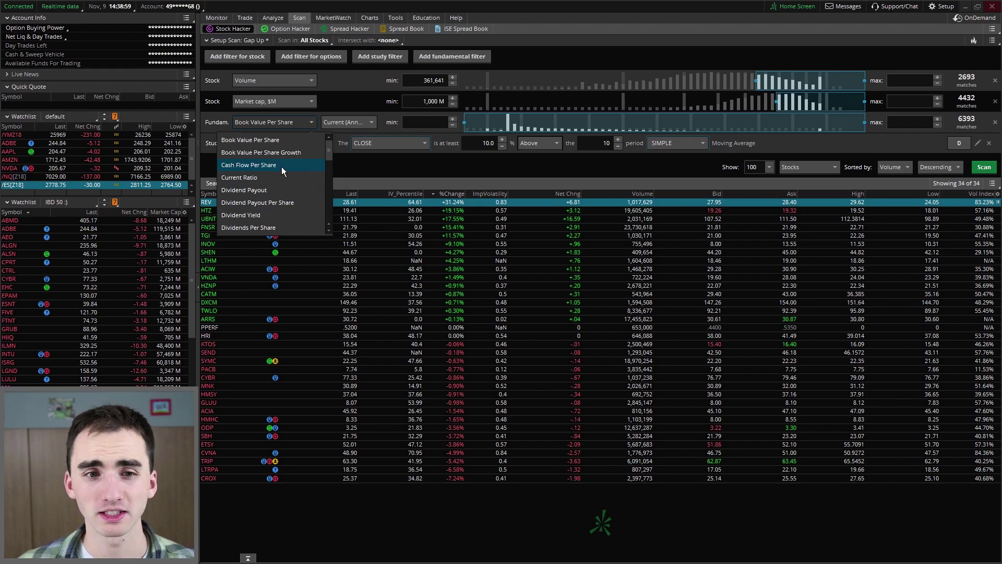
{"action": "left_click", "coordinate": [291, 123]}
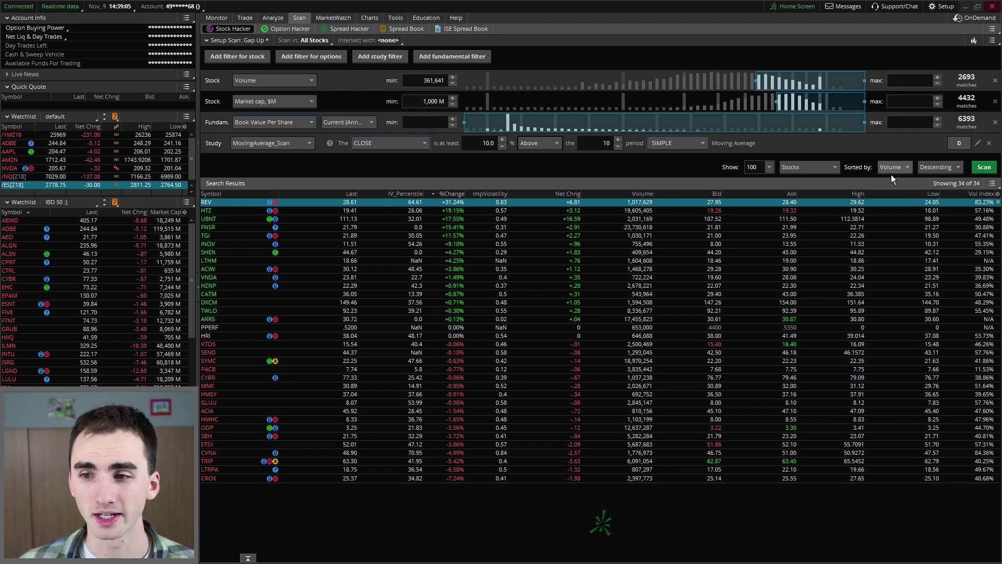
Save the 34 scan results as a watchlist named 'simple watchlist'.
{"action": "left_click", "coordinate": [986, 184]}
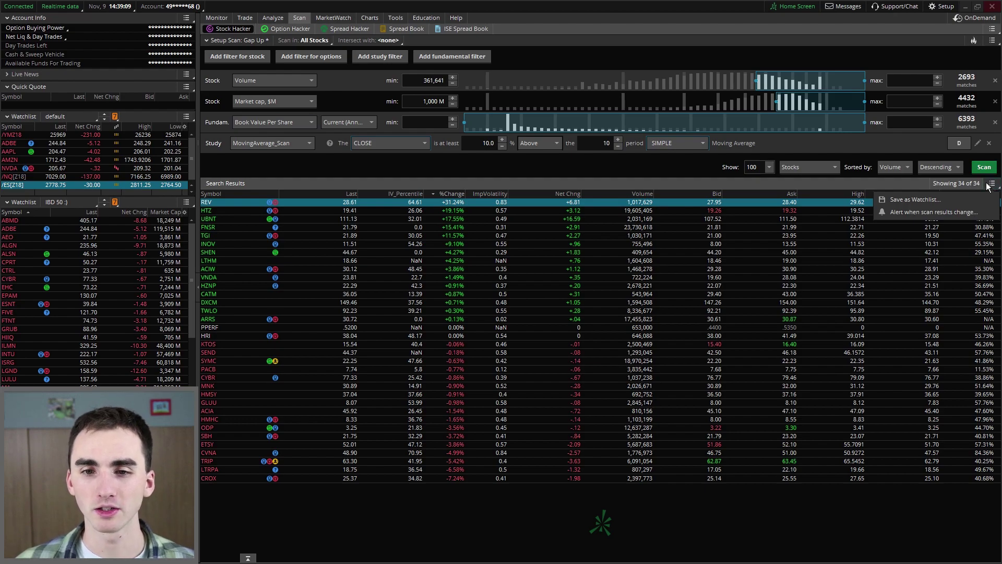
{"action": "left_click", "coordinate": [965, 186]}
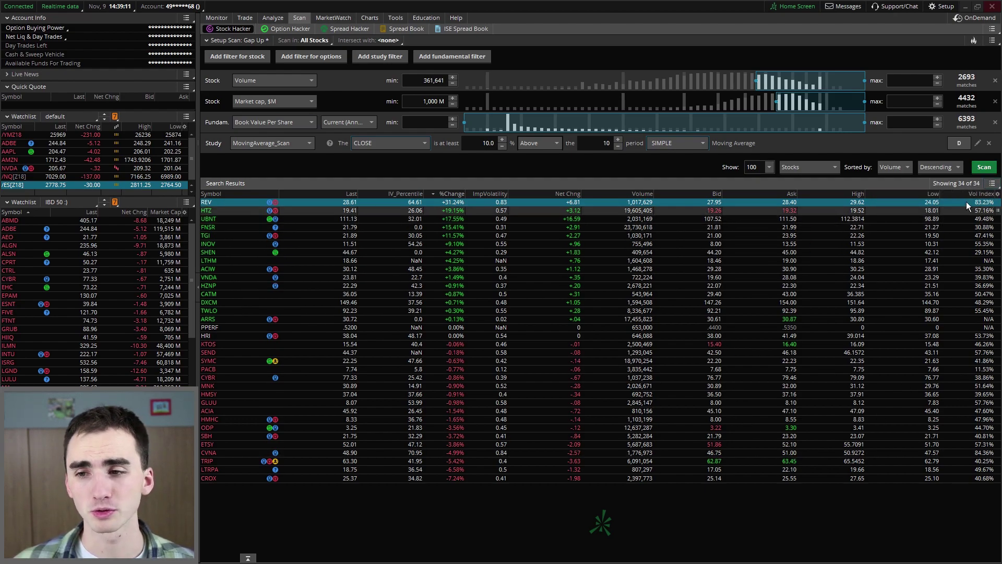
{"action": "left_click", "coordinate": [992, 184]}
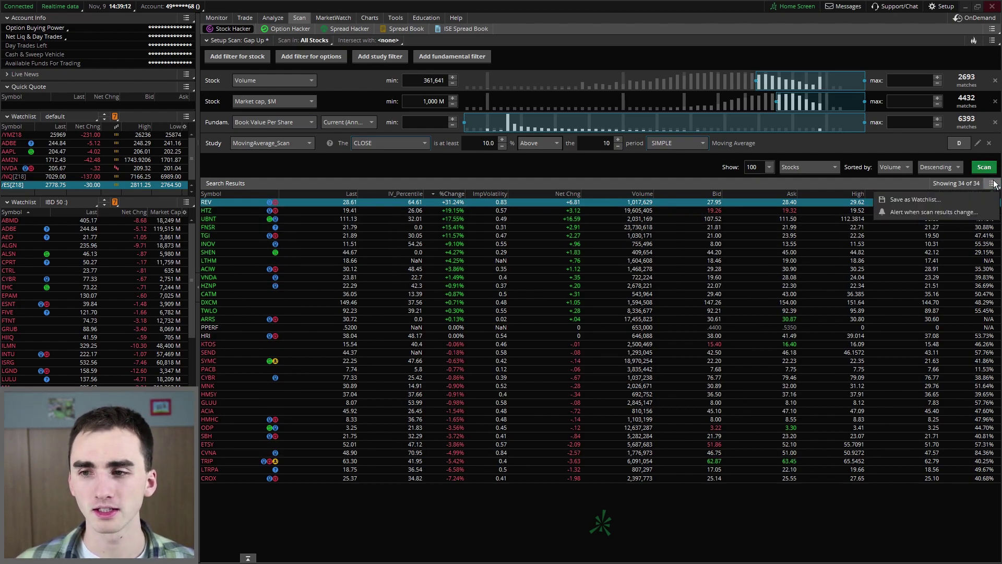
{"action": "left_click", "coordinate": [970, 202]}
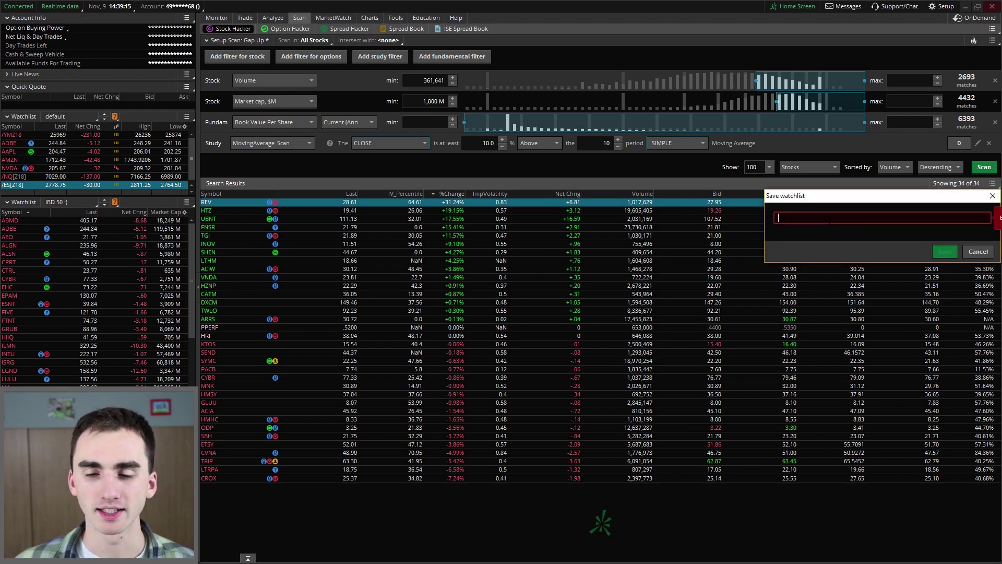
{"action": "type", "text": "simple"}
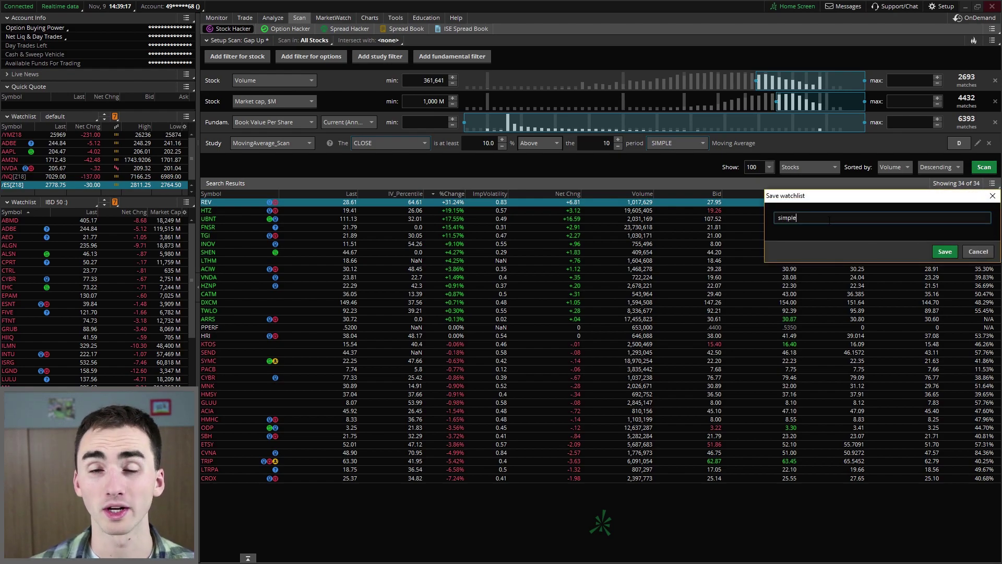
{"action": "type", "text": " watch"}
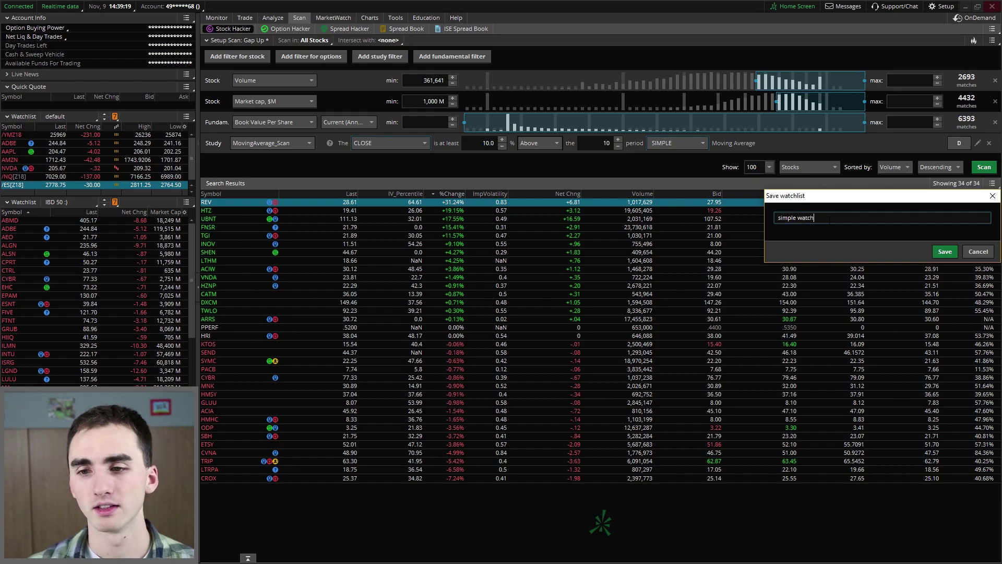
{"action": "type", "text": "list"}
{"action": "left_click", "coordinate": [948, 251]}
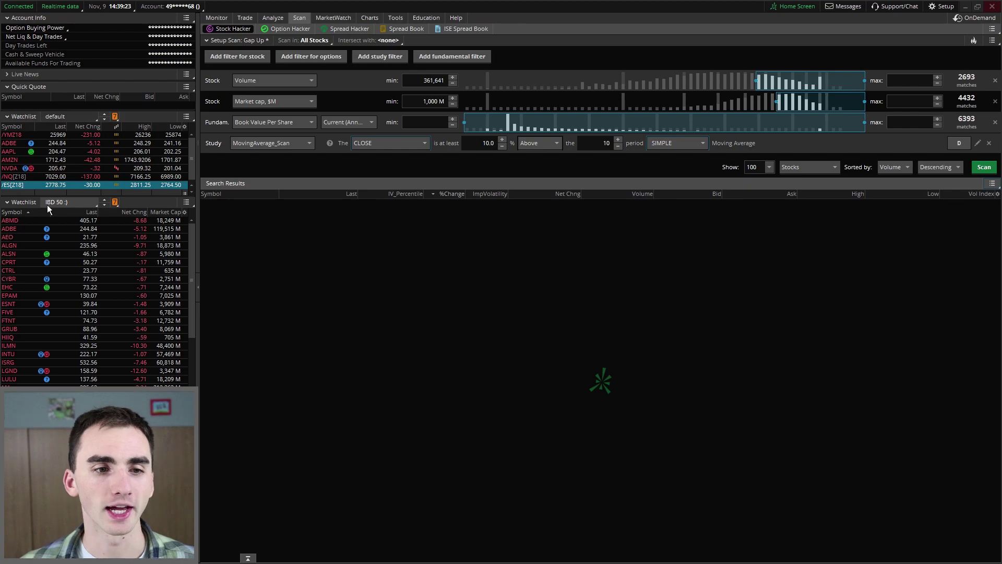
Show the Personal 'simple watchlist' in the second watchlist panel.
{"action": "left_click", "coordinate": [58, 202]}
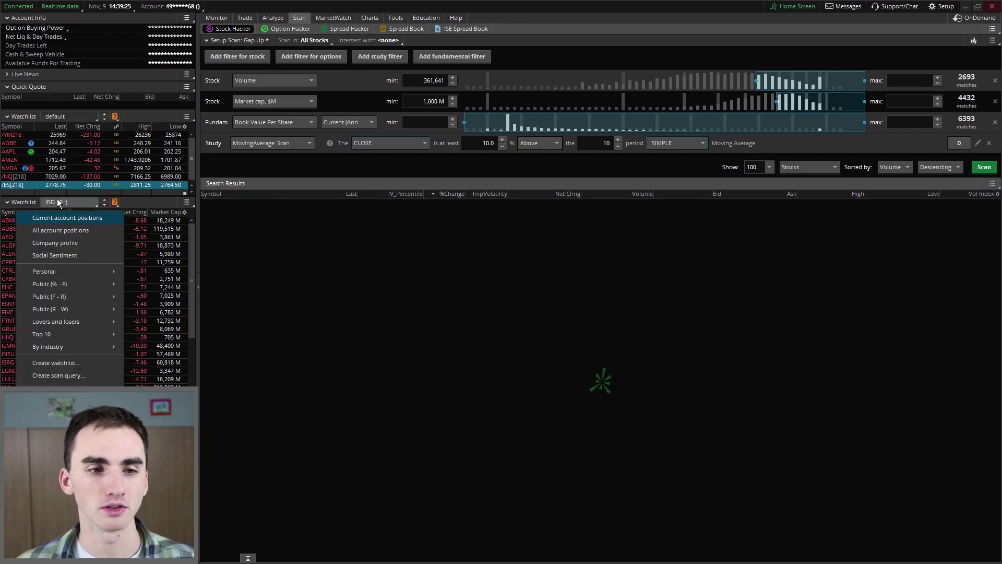
{"action": "mouse_move", "coordinate": [102, 272]}
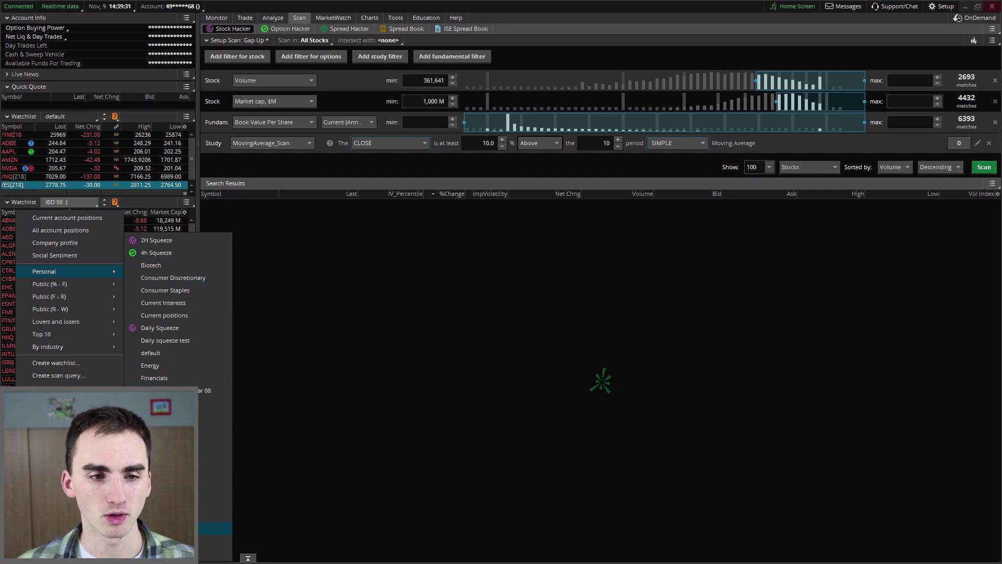
{"action": "left_click", "coordinate": [215, 529]}
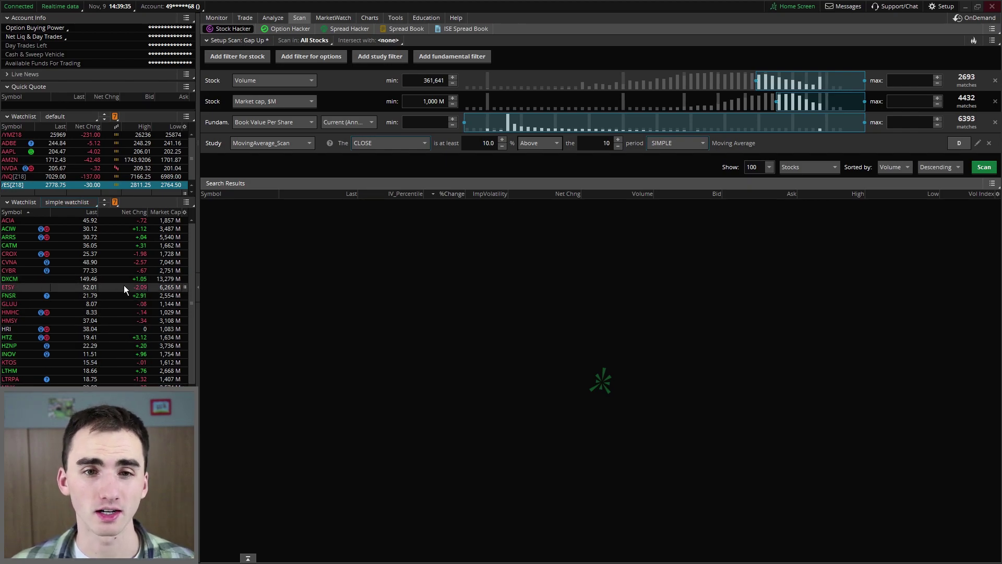
Switch Charts to a single chart and unlink the watchlist and chart from other panels.
{"action": "left_click", "coordinate": [378, 17]}
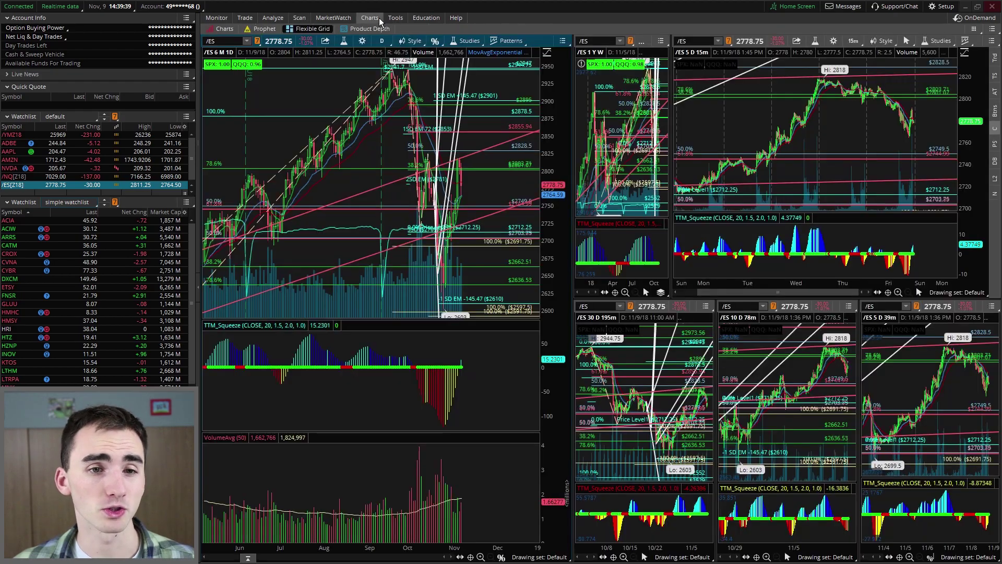
{"action": "left_click", "coordinate": [221, 30]}
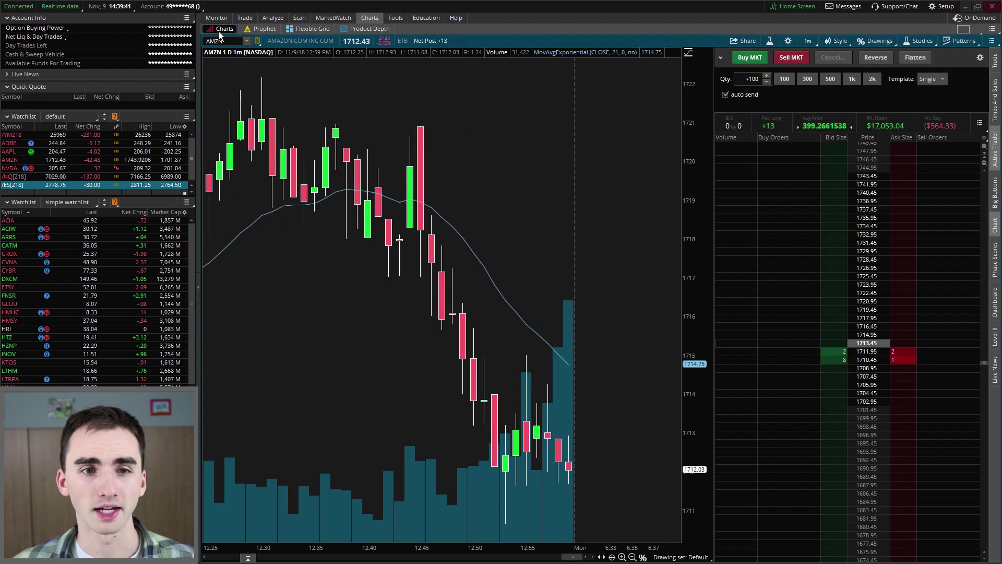
{"action": "left_click", "coordinate": [114, 204]}
{"action": "left_click", "coordinate": [109, 217]}
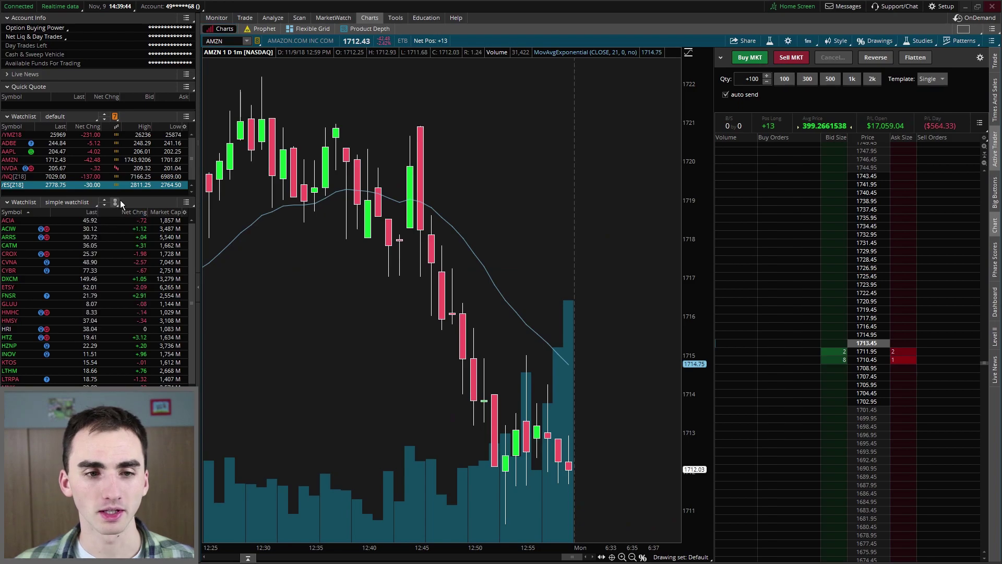
{"action": "left_click", "coordinate": [254, 41]}
{"action": "left_click", "coordinate": [262, 58]}
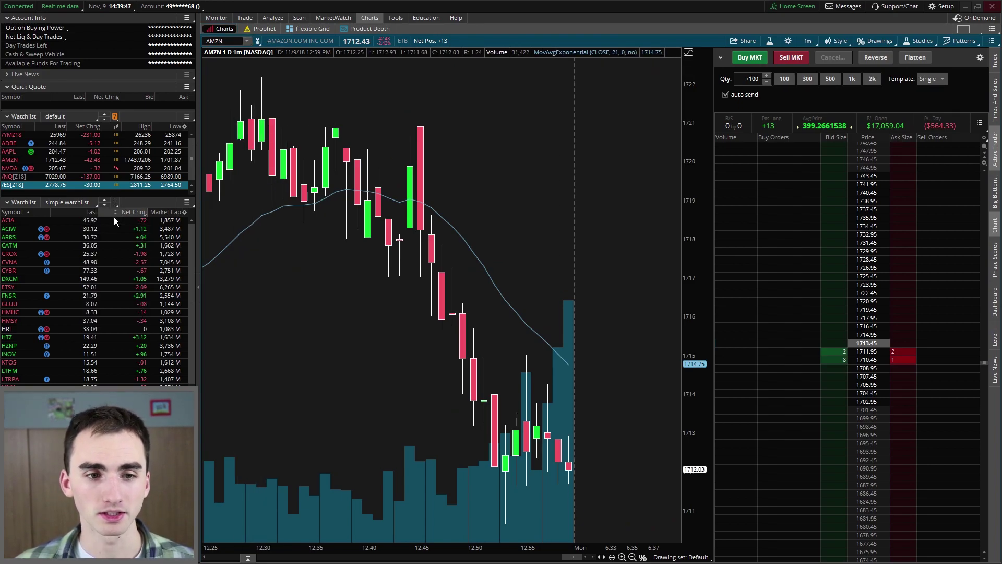
Put both the simple watchlist and the chart in the lilac link group.
{"action": "left_click", "coordinate": [115, 202]}
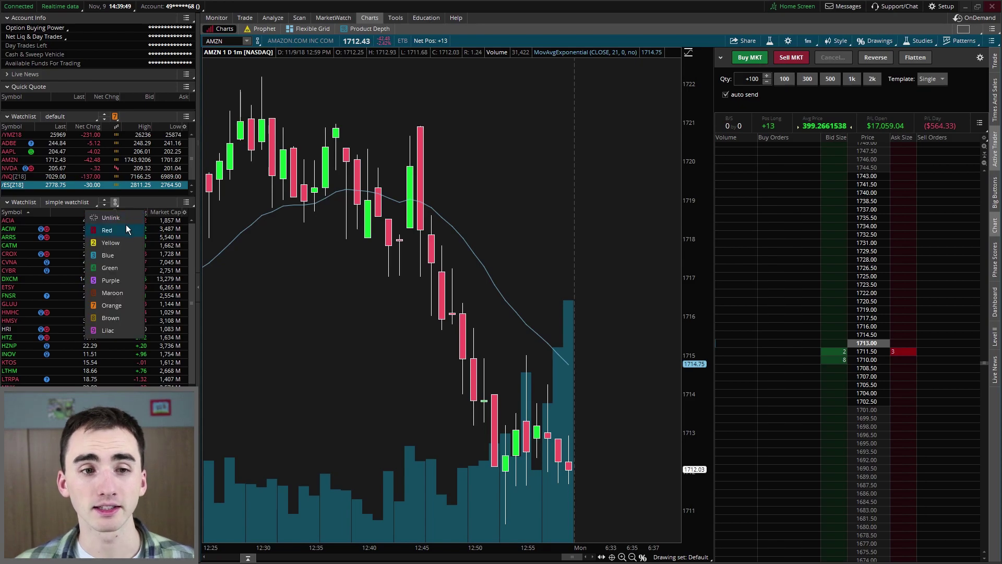
{"action": "left_click", "coordinate": [120, 331]}
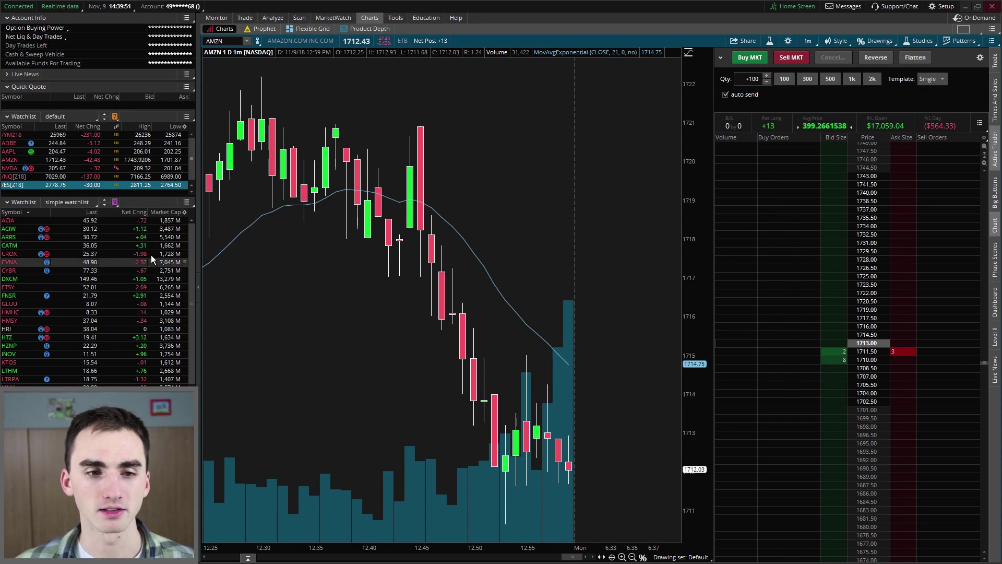
{"action": "left_click", "coordinate": [257, 40]}
{"action": "left_click", "coordinate": [253, 169]}
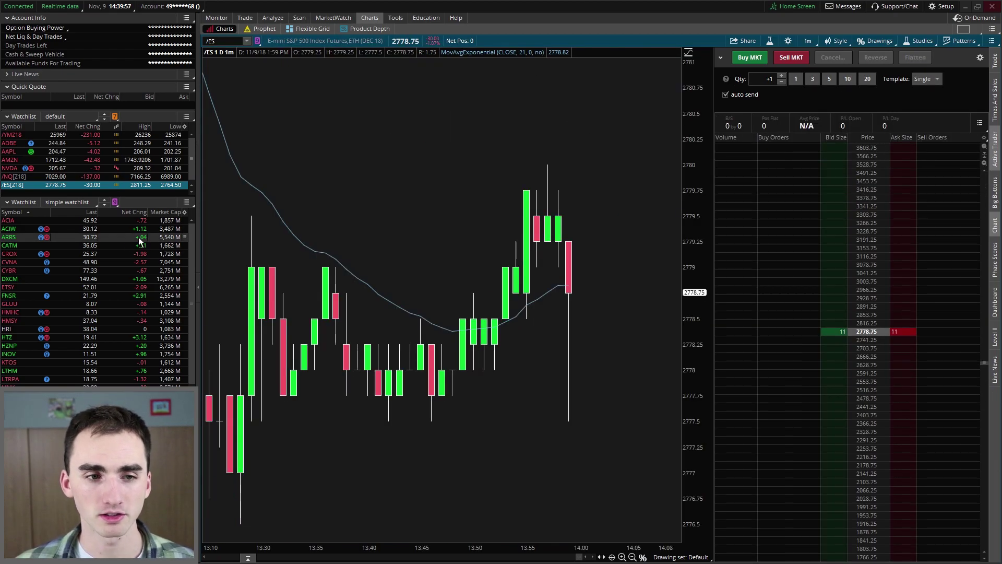
Load ACIA, ARRS, CVNA, FNSR and HMSY from the watchlist into the chart.
{"action": "left_click", "coordinate": [45, 222]}
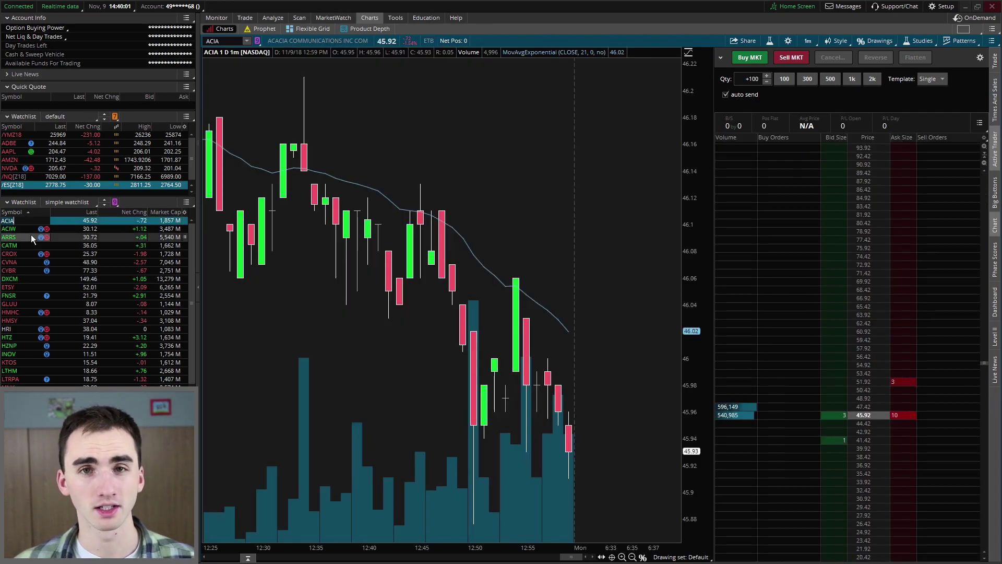
{"action": "left_click", "coordinate": [30, 236]}
{"action": "left_click", "coordinate": [27, 262]}
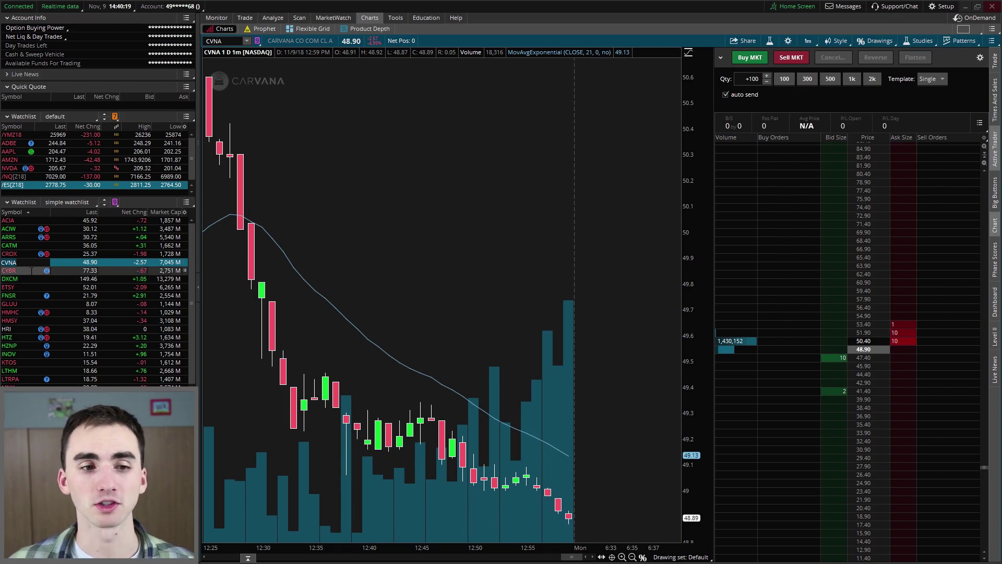
{"action": "left_click", "coordinate": [29, 295]}
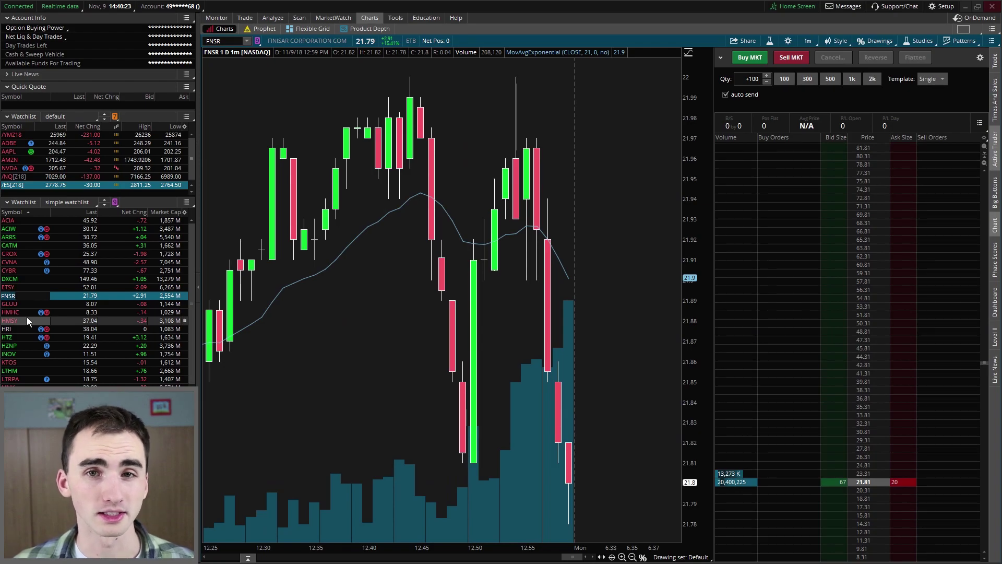
{"action": "left_click", "coordinate": [27, 321]}
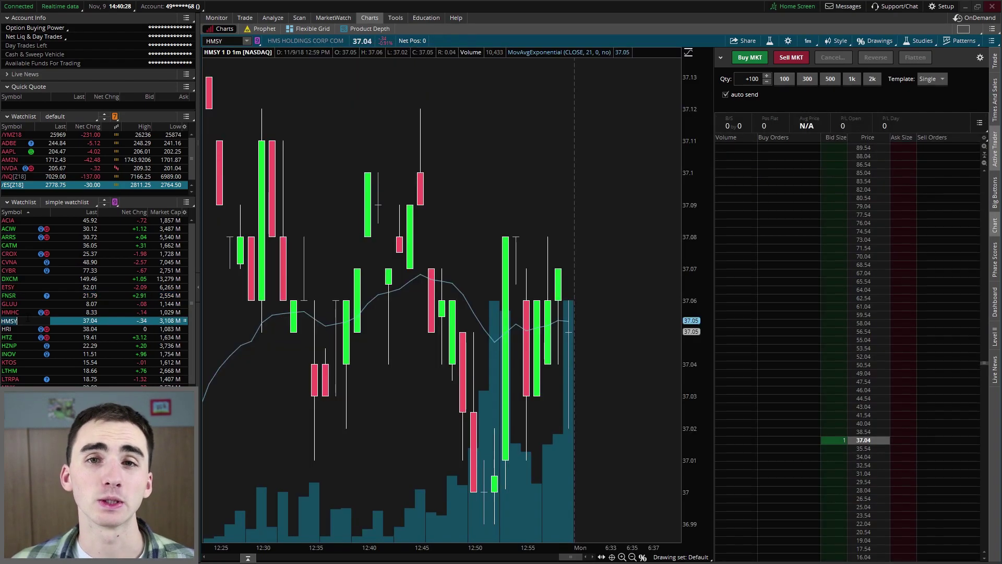
Save the Stock Hacker scan as a personal query, renaming 'Gap Up' to 'Simple scan'.
{"action": "left_click", "coordinate": [295, 21]}
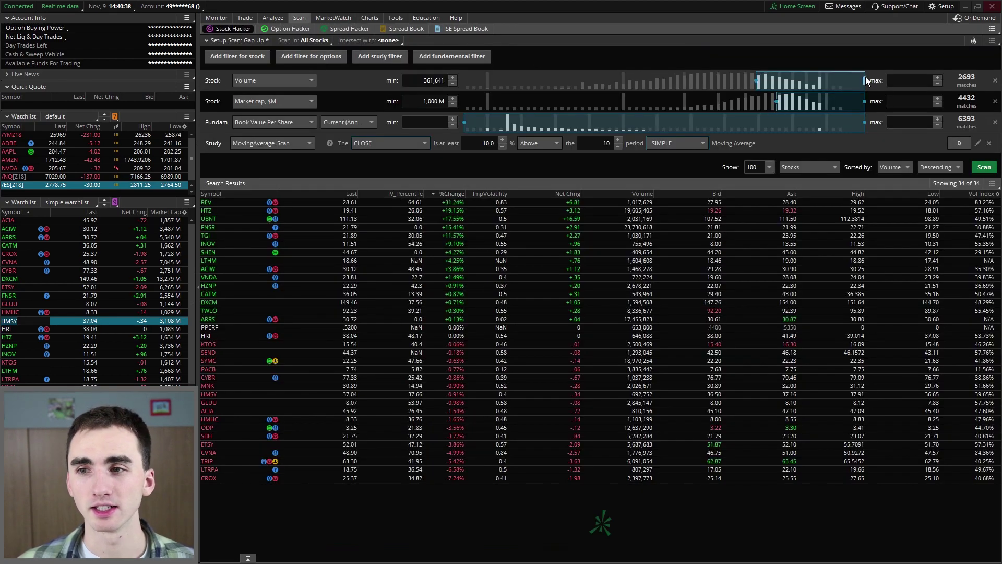
{"action": "left_click", "coordinate": [993, 41]}
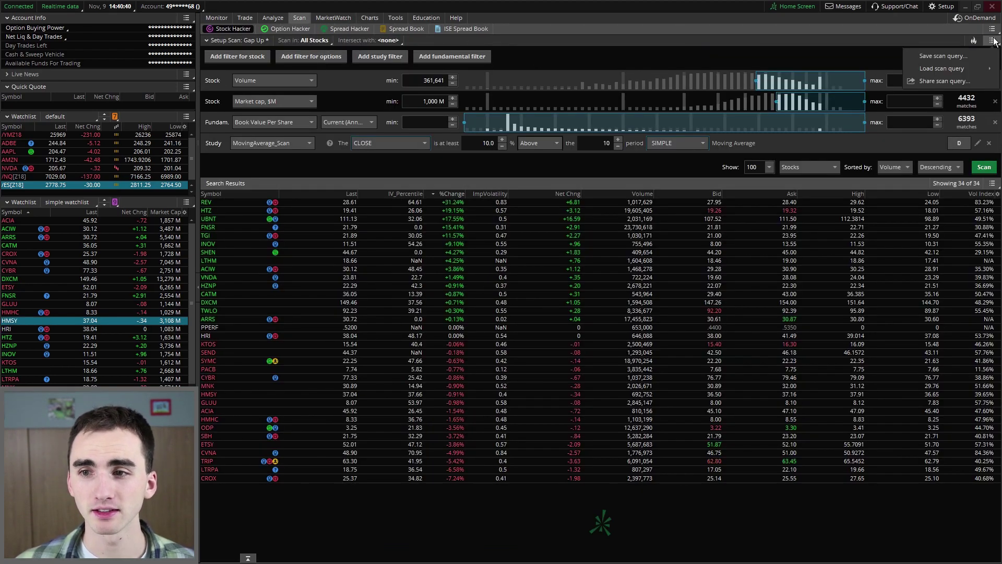
{"action": "left_click", "coordinate": [965, 57]}
{"action": "left_click_drag", "start_coordinate": [825, 59], "coordinate": [707, 68]}
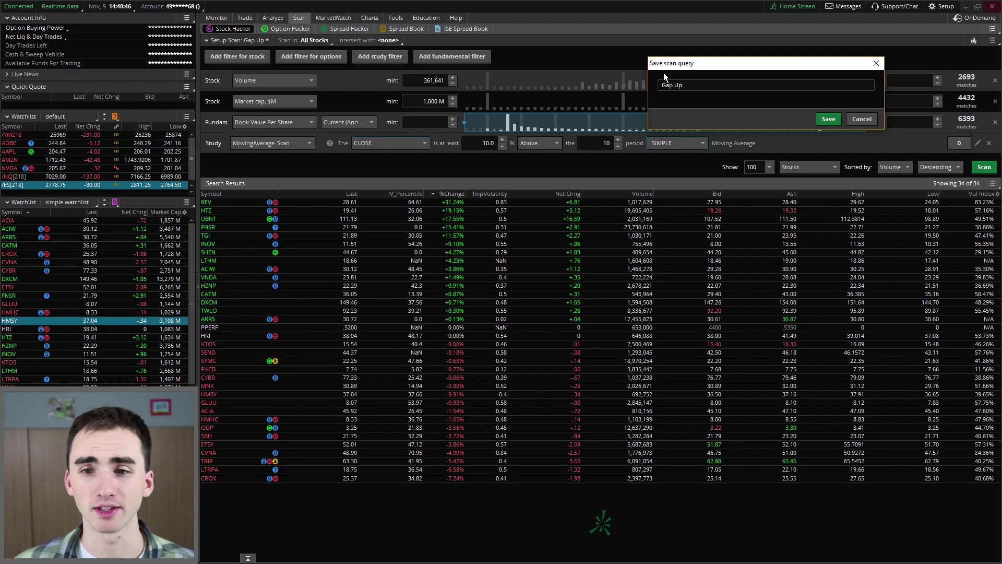
{"action": "left_click_drag", "start_coordinate": [705, 86], "coordinate": [659, 85]}
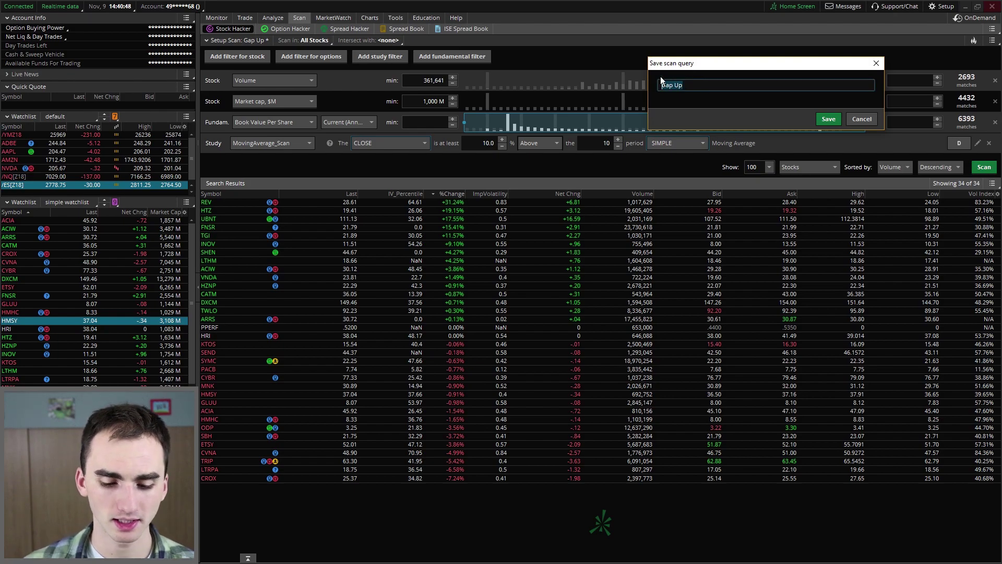
{"action": "type", "text": "Simple scan"}
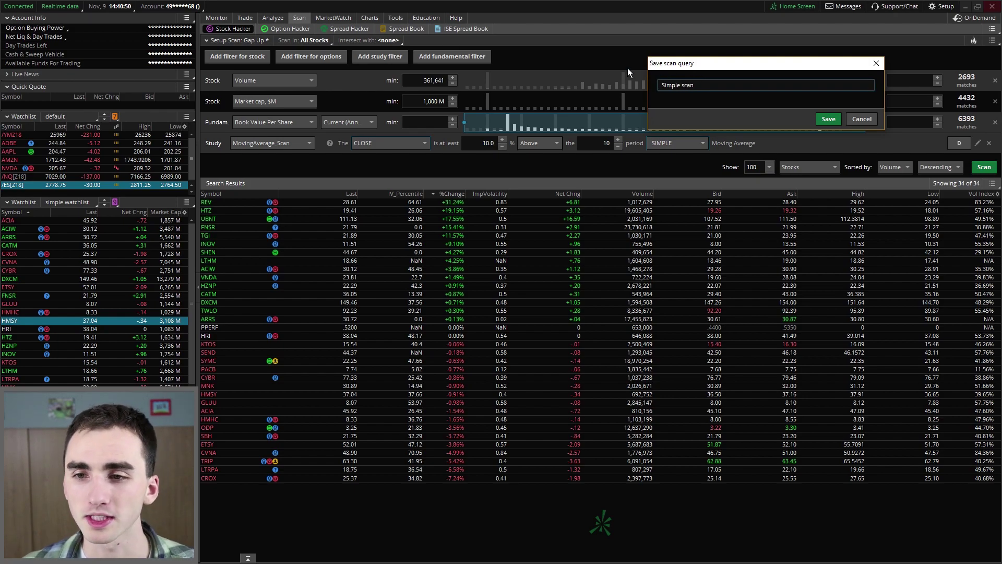
{"action": "left_click", "coordinate": [826, 117]}
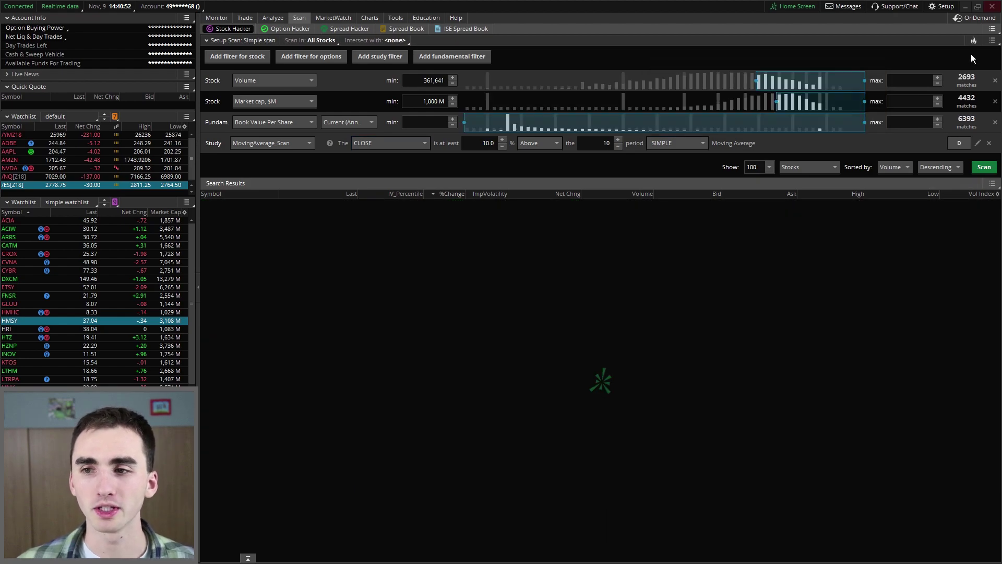
Load the Personal > Simple scan query and run the scan again.
{"action": "left_click", "coordinate": [991, 41]}
{"action": "mouse_move", "coordinate": [962, 67]}
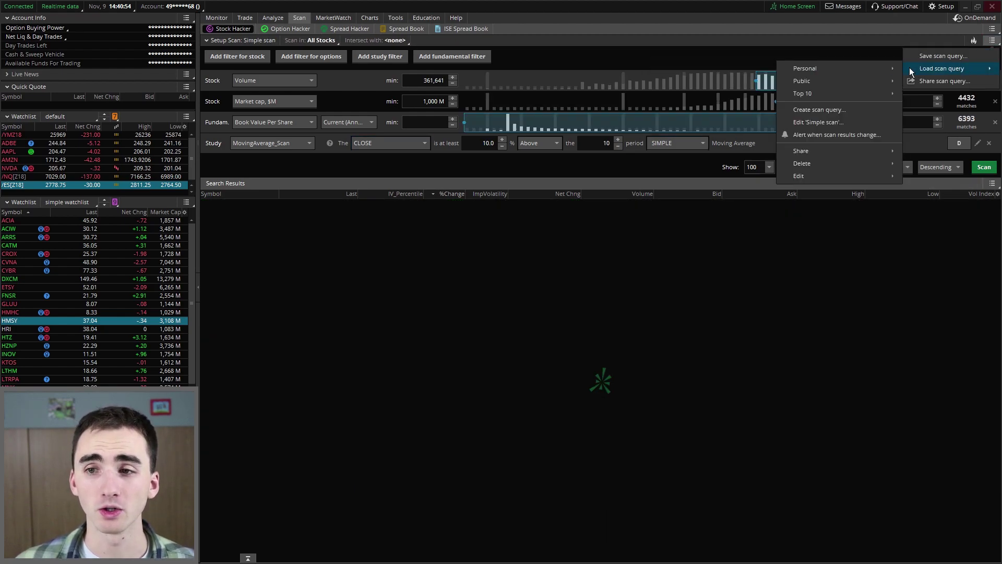
{"action": "mouse_move", "coordinate": [888, 67]}
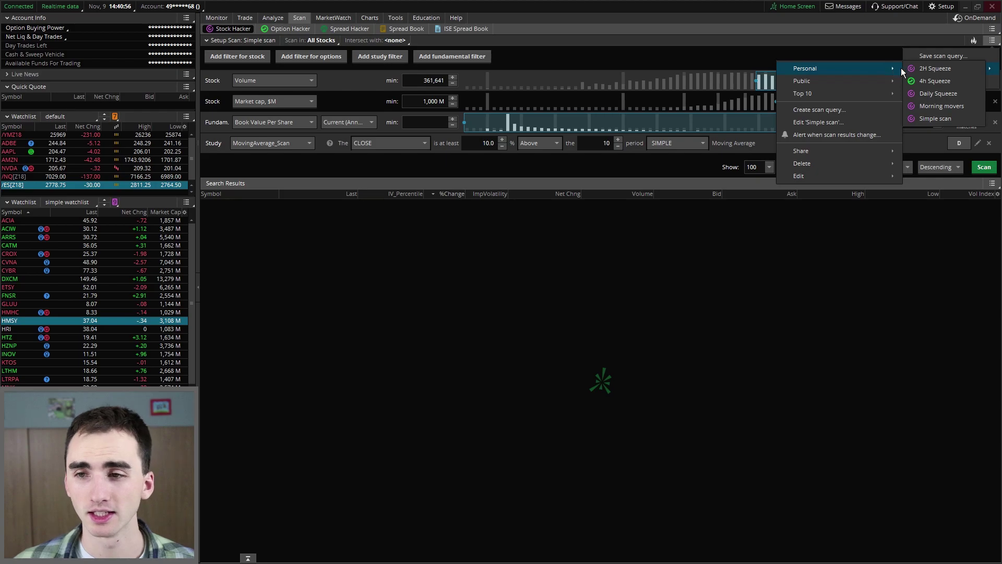
{"action": "left_click", "coordinate": [928, 121]}
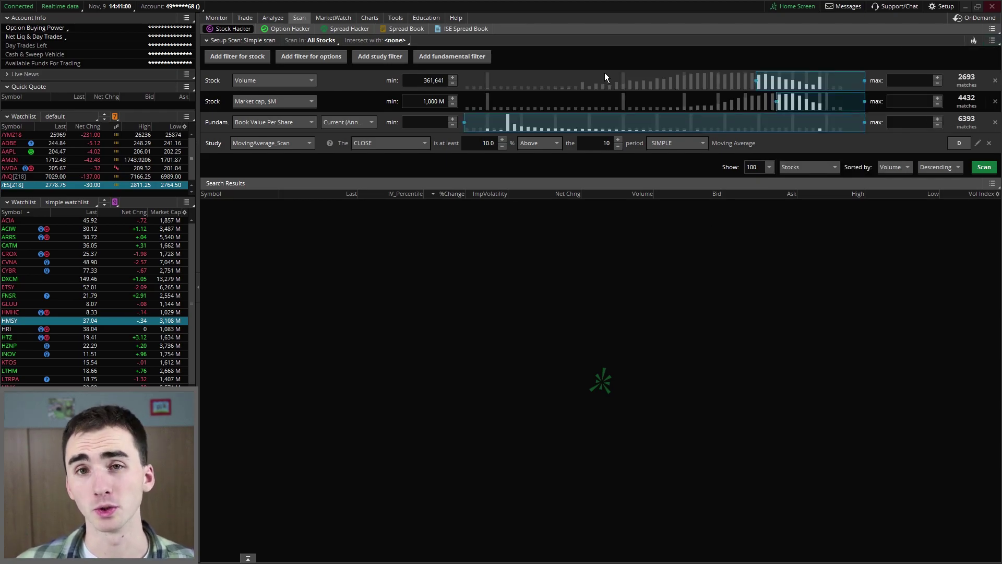
{"action": "left_click", "coordinate": [982, 172]}
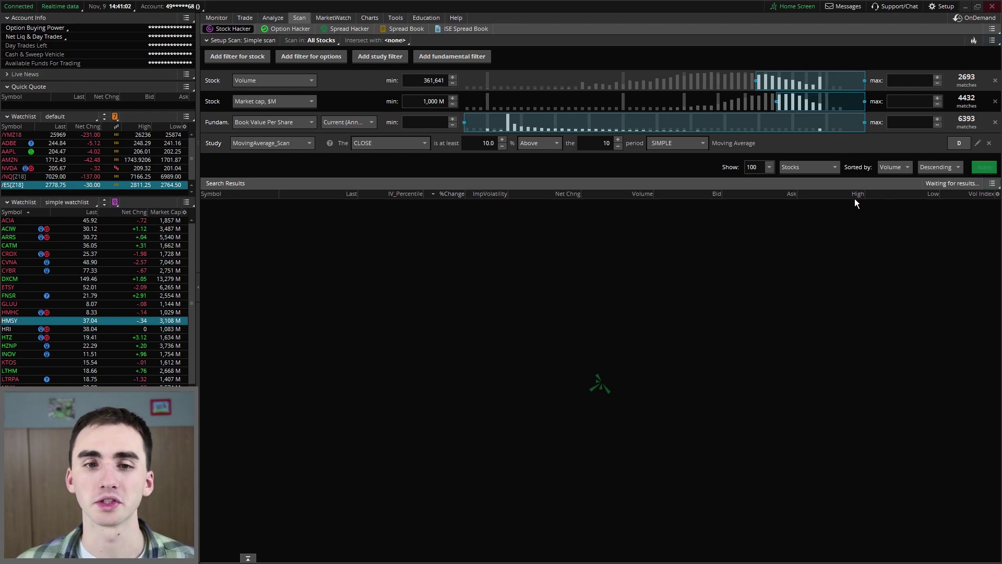